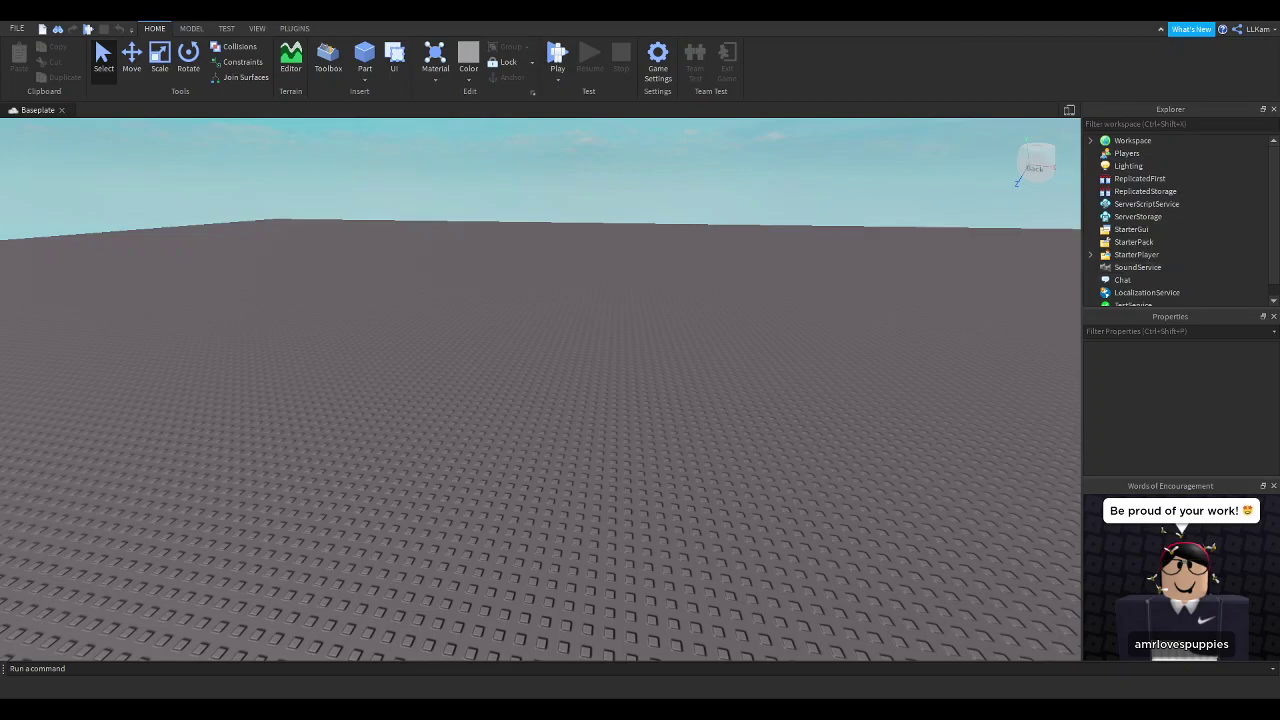
Step: Playtest the baseplate, make the character jump a few times, and stop the test
{"action": "right_click_drag", "start_coordinate": [795, 416], "coordinate": [794, 410]}
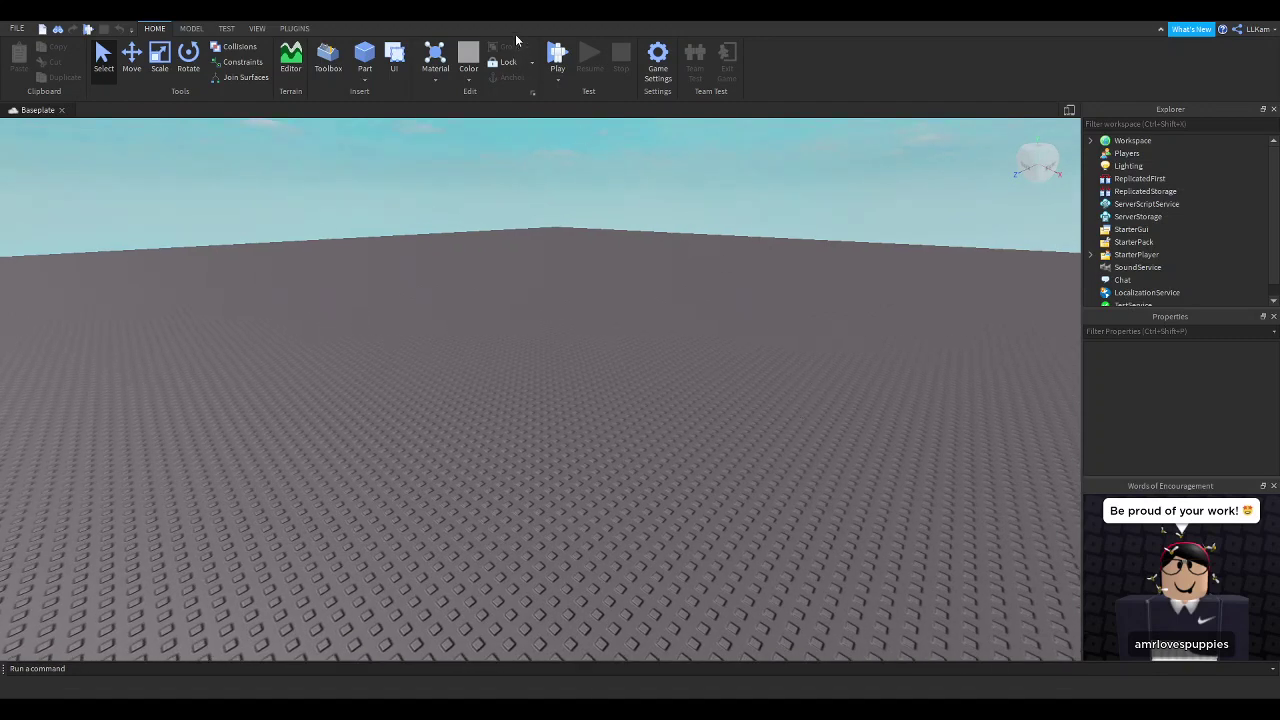
{"action": "left_click", "coordinate": [557, 58]}
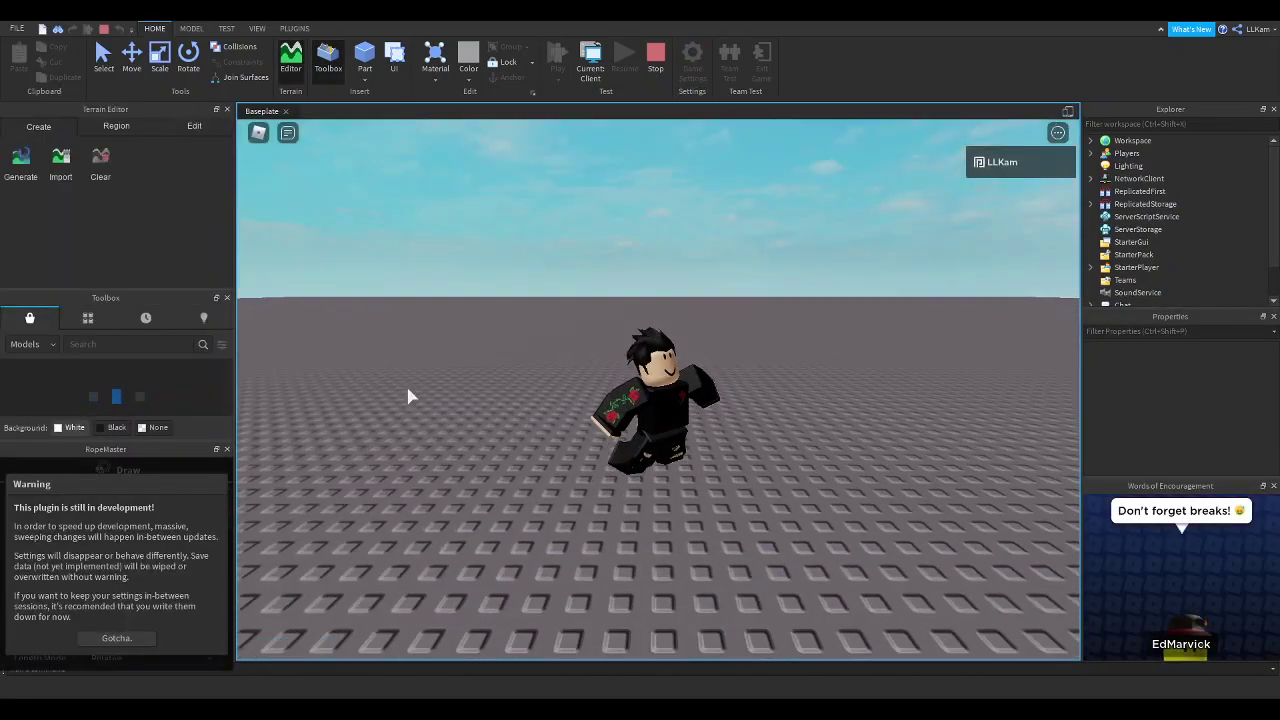
{"action": "right_click_drag", "start_coordinate": [407, 391], "coordinate": [584, 486]}
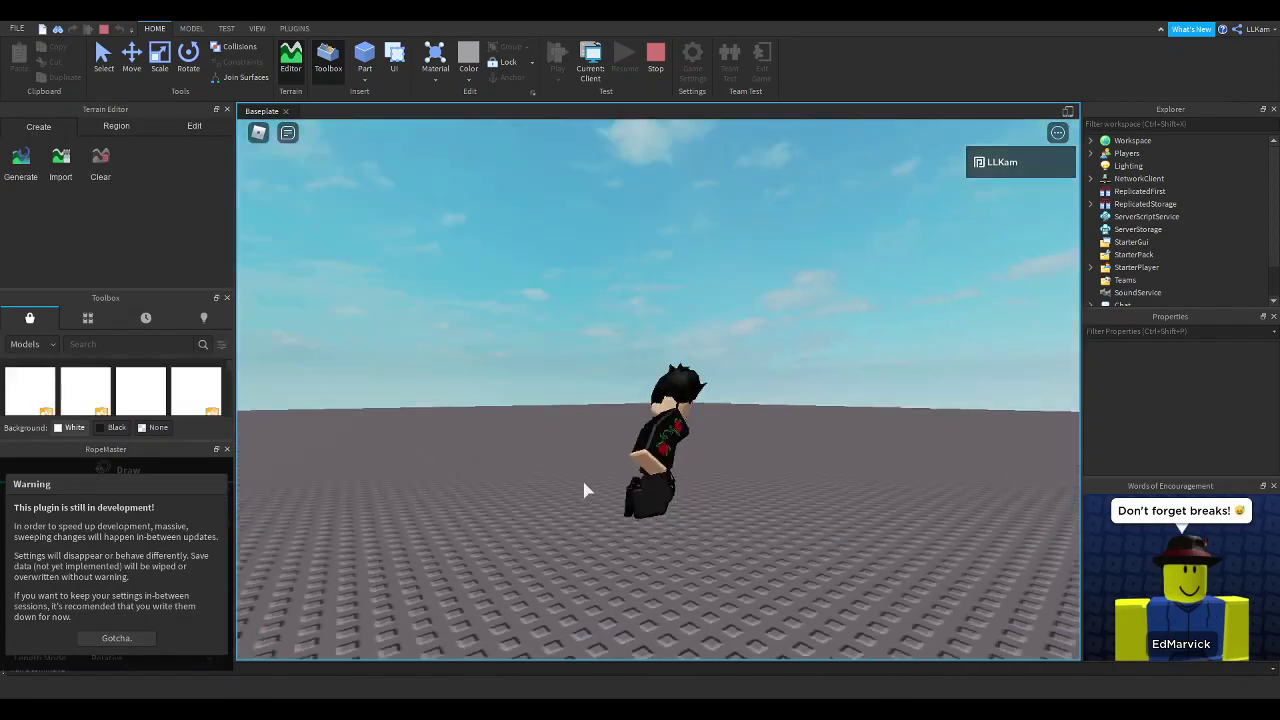
{"action": "key", "text": "space"}
{"action": "key", "text": "space"}
{"action": "key", "text": "space"}
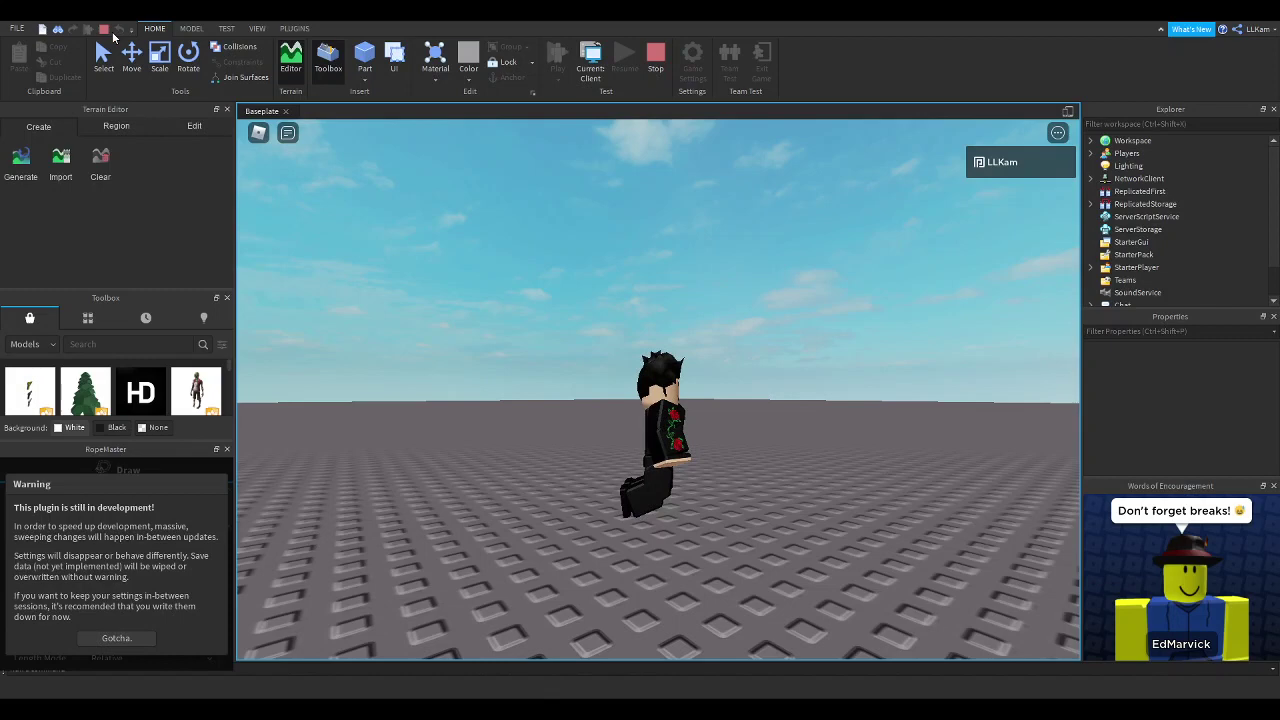
{"action": "key", "text": "shift+F5"}
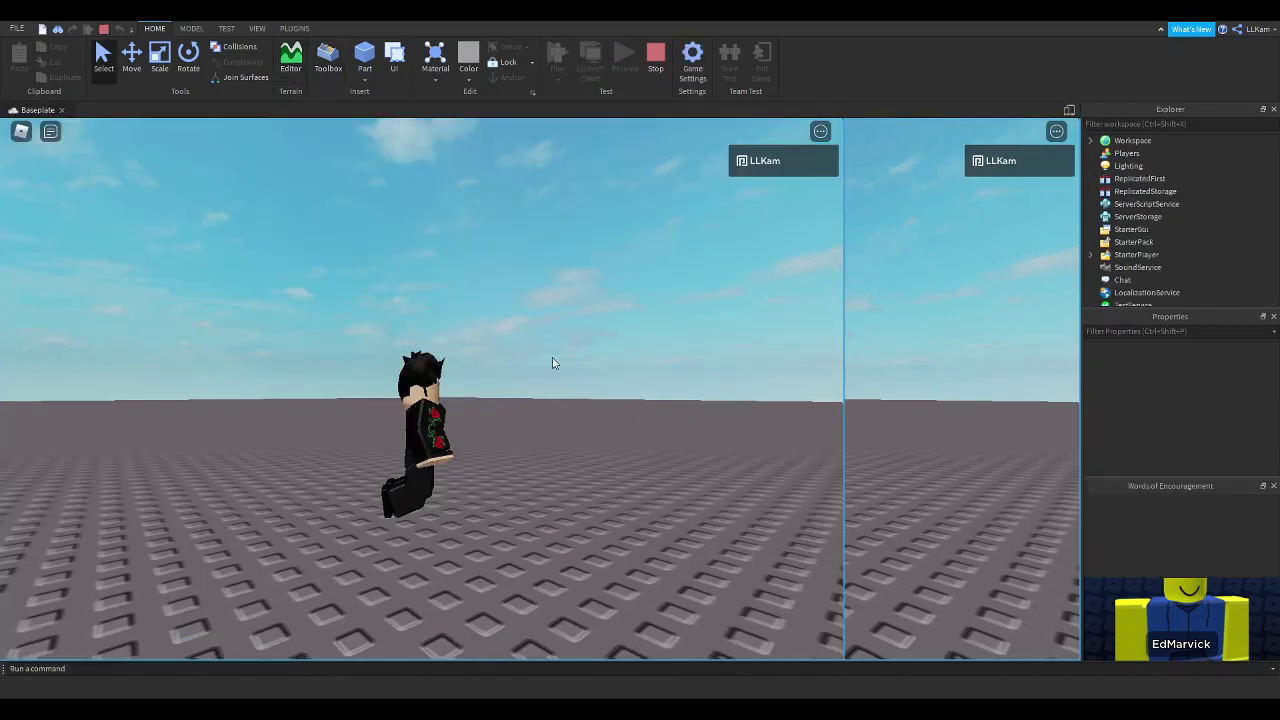
Step: Insert a block part on the baseplate and activate the Move tool
{"action": "right_click_drag", "start_coordinate": [520, 433], "coordinate": [530, 408]}
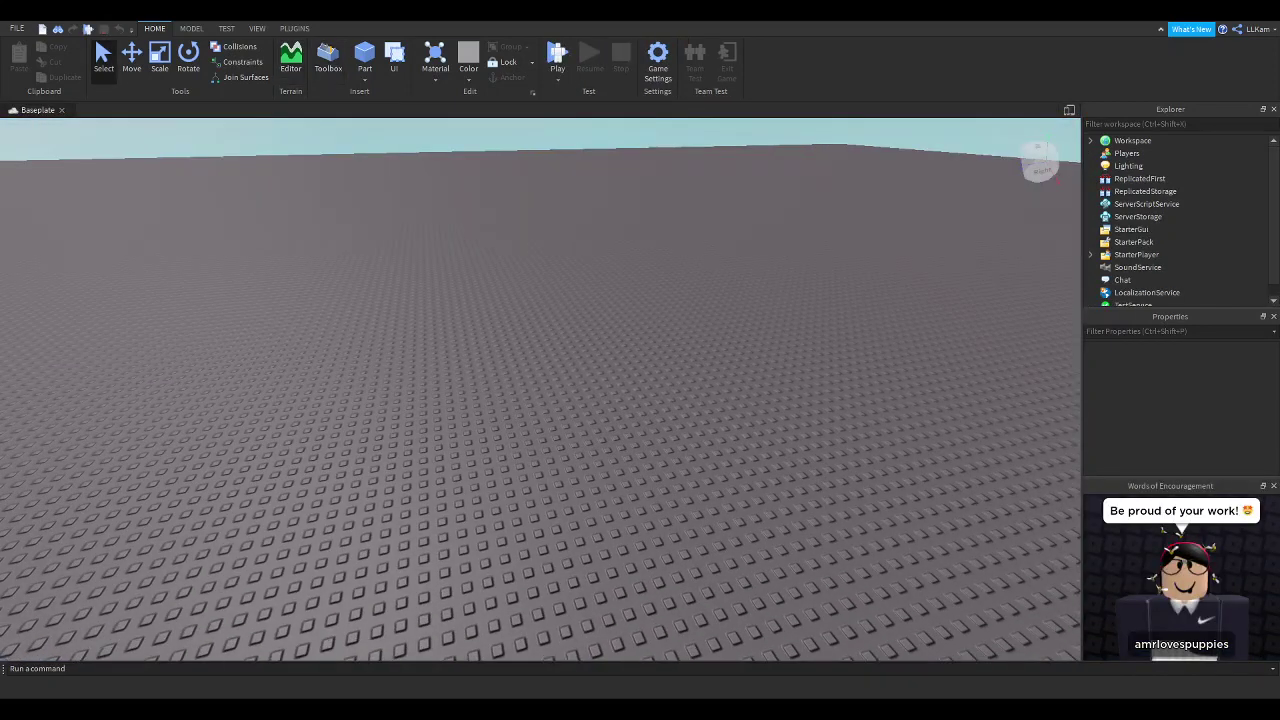
{"action": "left_click", "coordinate": [364, 58]}
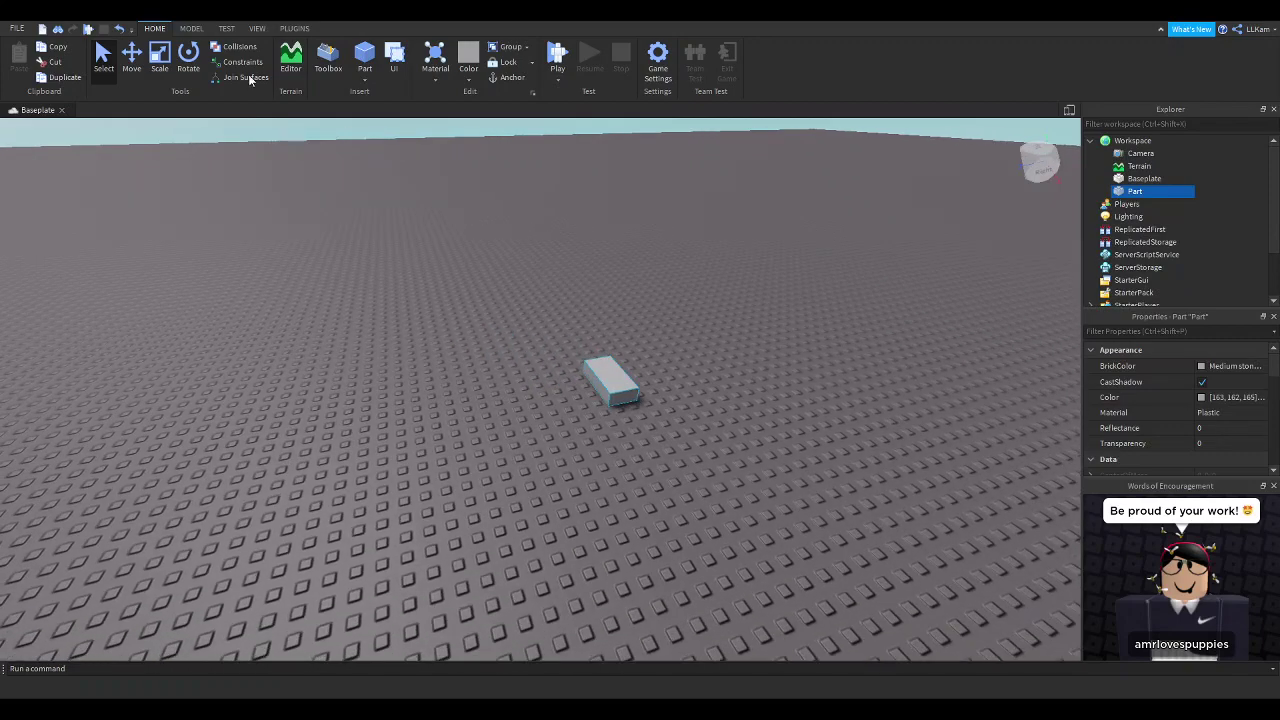
{"action": "left_click", "coordinate": [128, 58]}
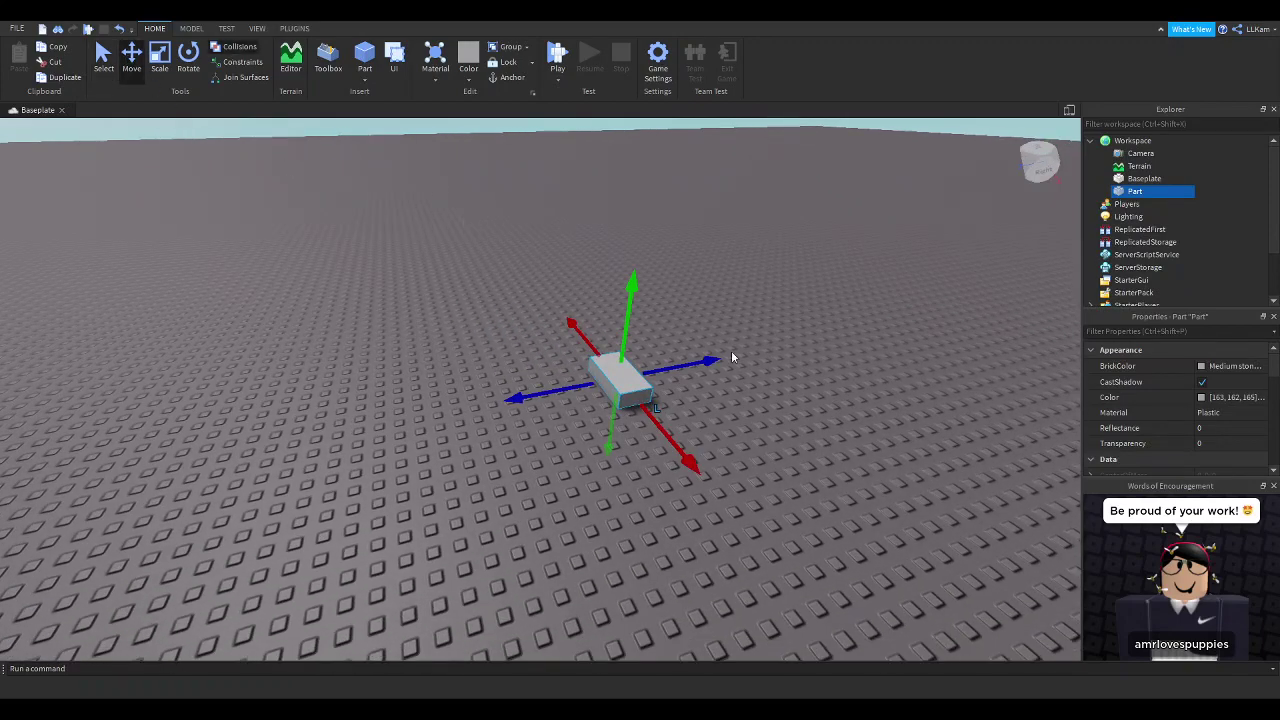
{"action": "right_click_drag", "start_coordinate": [732, 357], "coordinate": [920, 440]}
{"action": "left_click", "coordinate": [912, 426]}
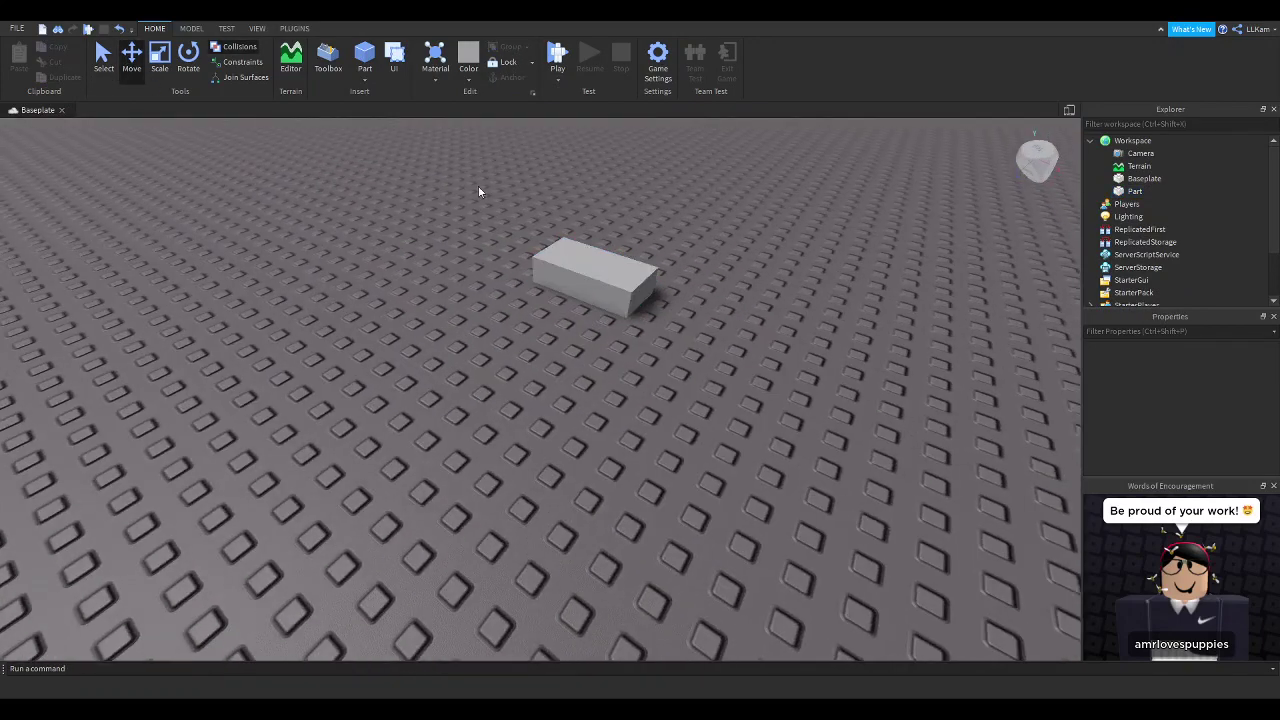
Step: Raise the part off the ground so that it floats above the baseplate
{"action": "left_click", "coordinate": [594, 272]}
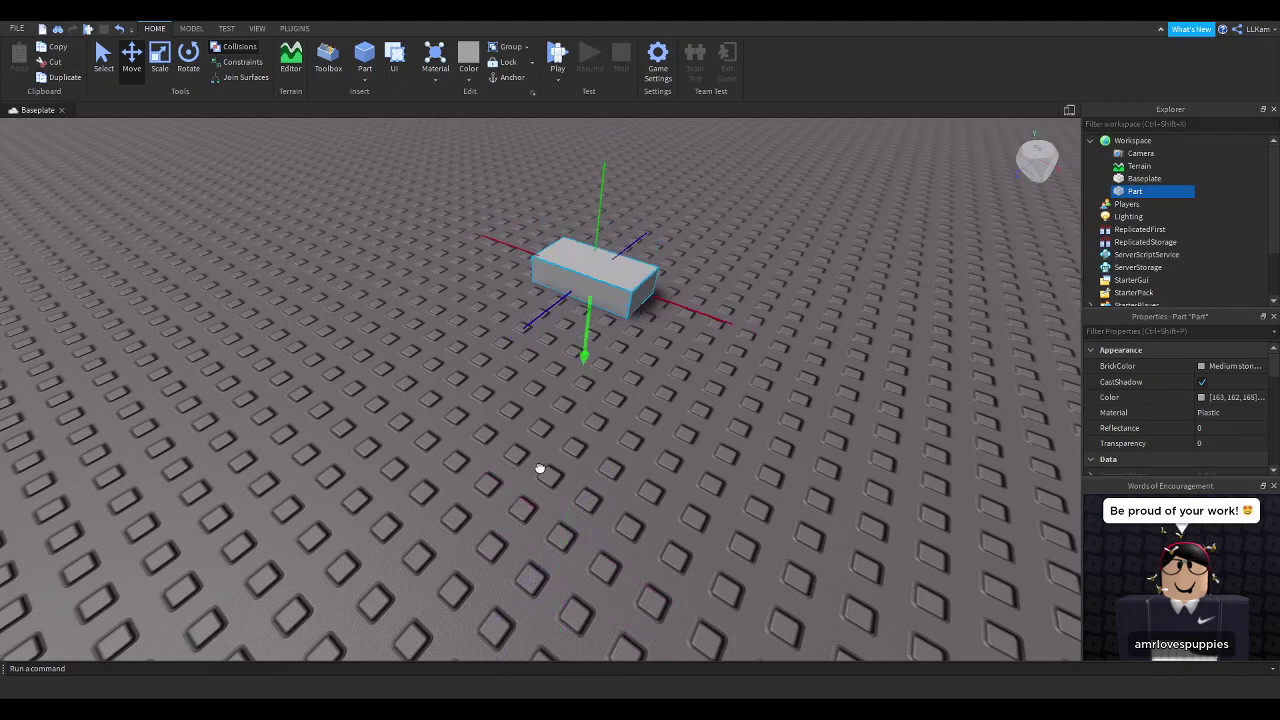
{"action": "right_click_drag", "start_coordinate": [542, 447], "coordinate": [542, 446]}
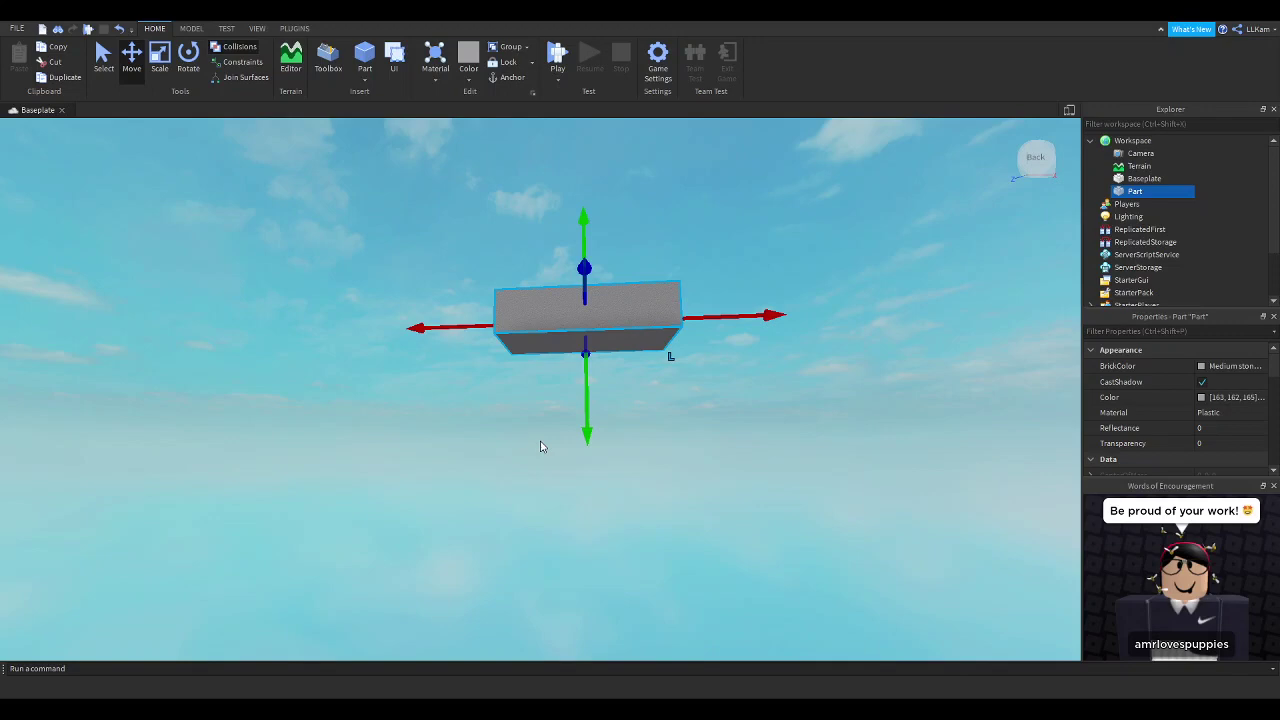
{"action": "left_click", "coordinate": [578, 398]}
{"action": "left_click", "coordinate": [660, 340]}
{"action": "left_click_drag", "start_coordinate": [647, 535], "coordinate": [645, 532]}
{"action": "left_click_drag", "start_coordinate": [586, 400], "coordinate": [618, 525]}
{"action": "right_click_drag", "start_coordinate": [621, 524], "coordinate": [615, 512]}
{"action": "key", "text": "s"}
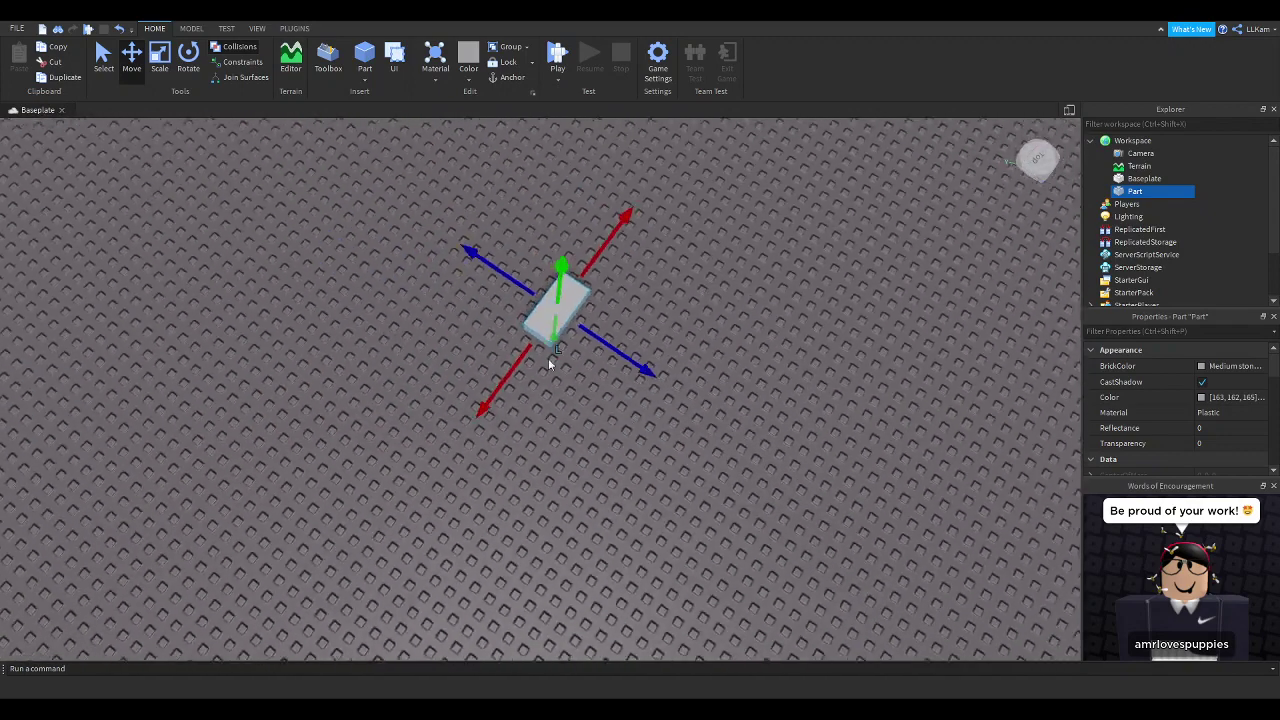
{"action": "left_click_drag", "start_coordinate": [556, 290], "coordinate": [563, 240]}
{"action": "right_click_drag", "start_coordinate": [590, 360], "coordinate": [589, 359]}
{"action": "scroll", "coordinate": [589, 359], "scroll_direction": "down", "scroll_amount": 10}
{"action": "left_click", "coordinate": [589, 359]}
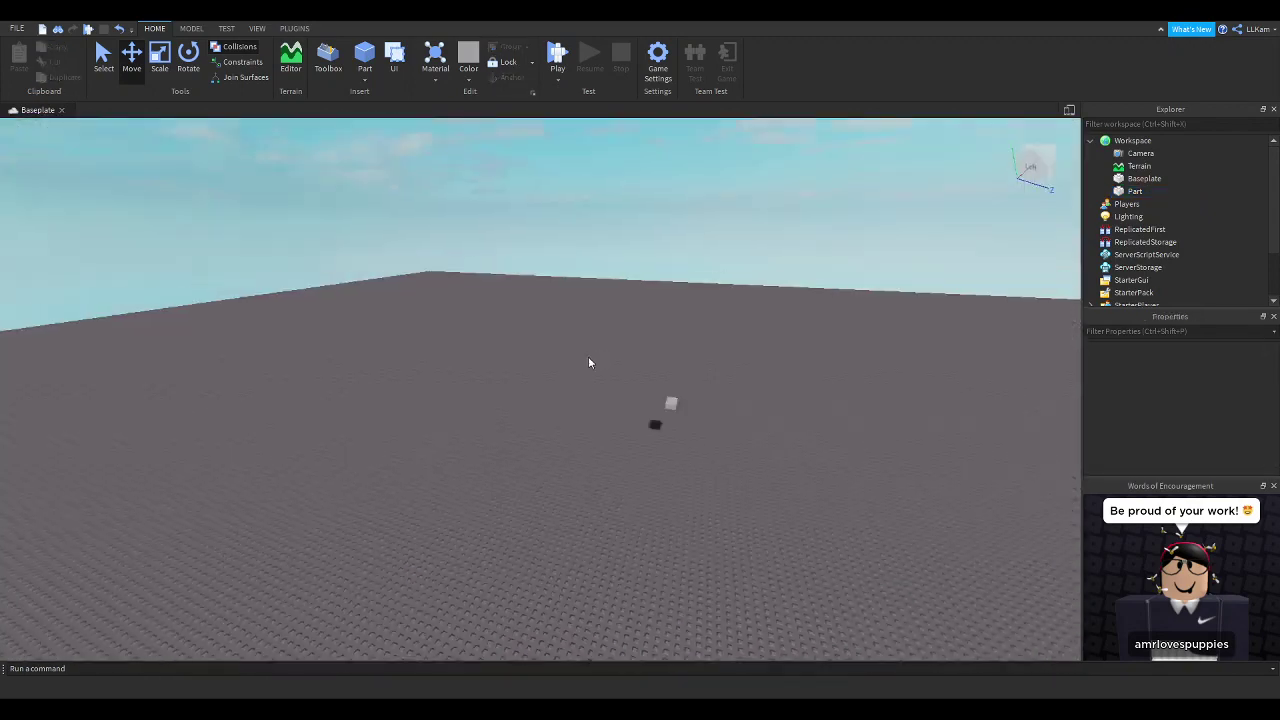
Step: Delete the Baseplate and move the floating part along one axis in the empty space
{"action": "left_click", "coordinate": [1160, 178]}
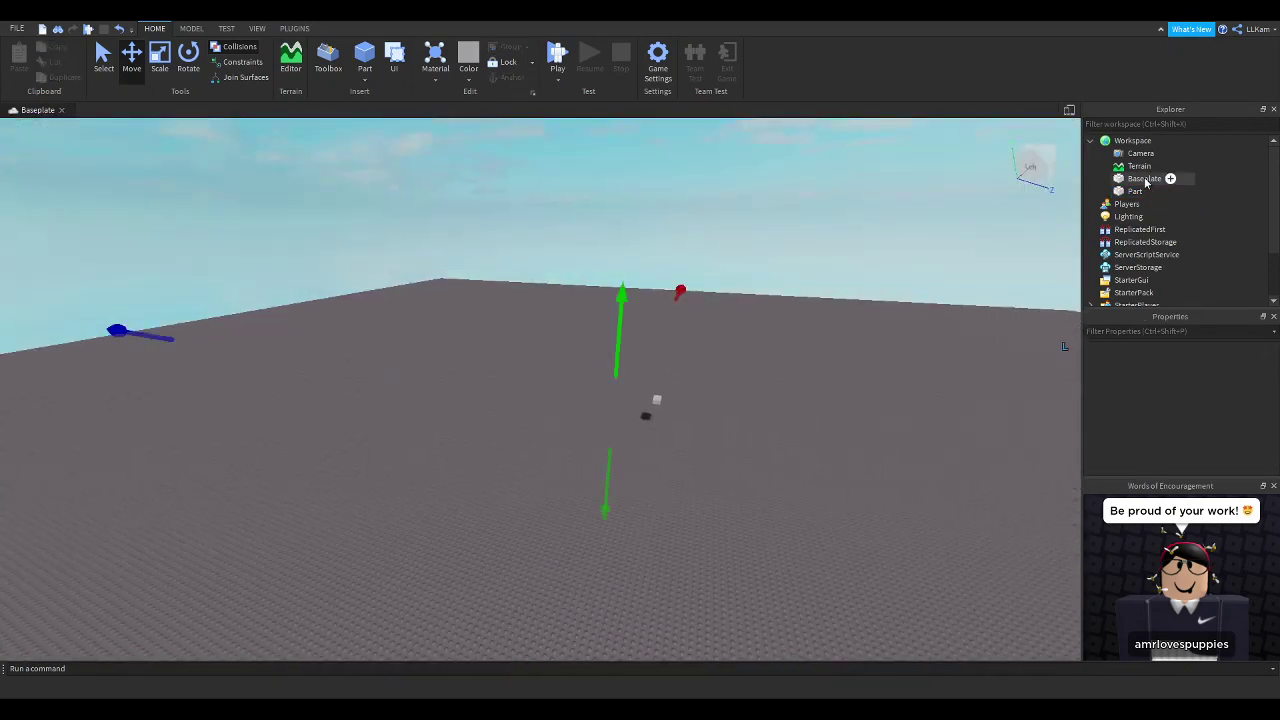
{"action": "key", "text": "Delete"}
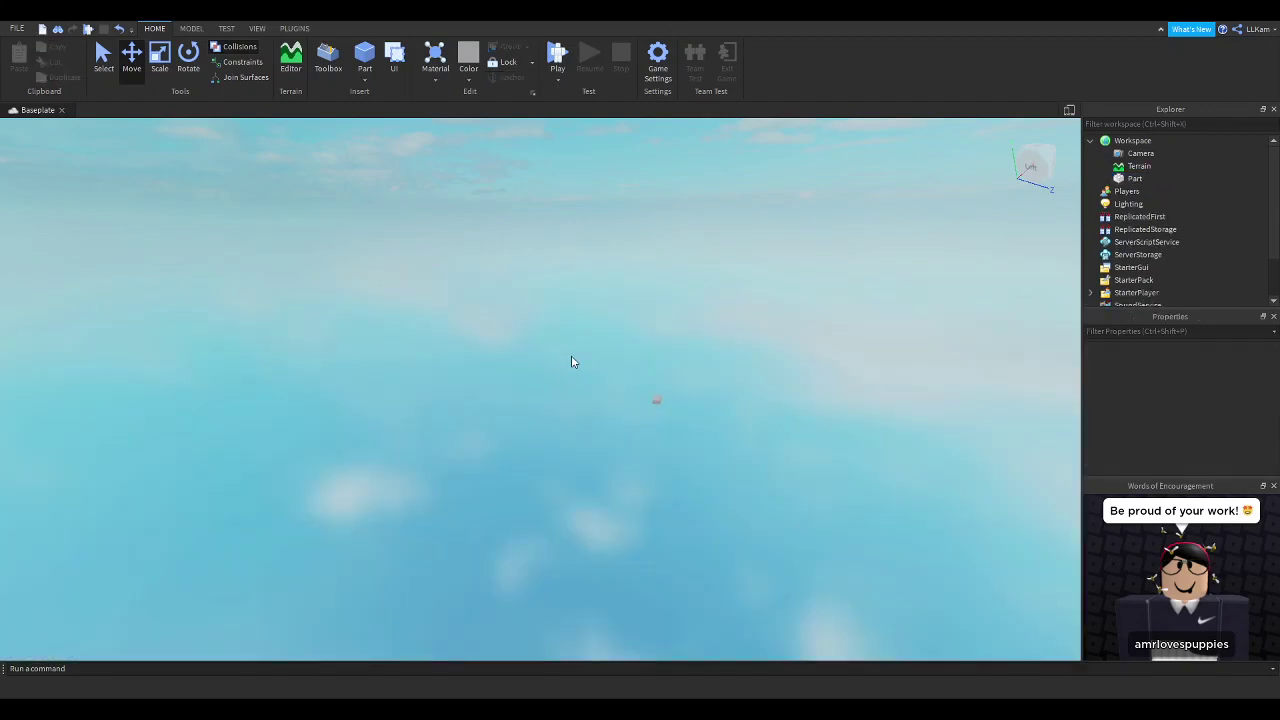
{"action": "left_click", "coordinate": [653, 412]}
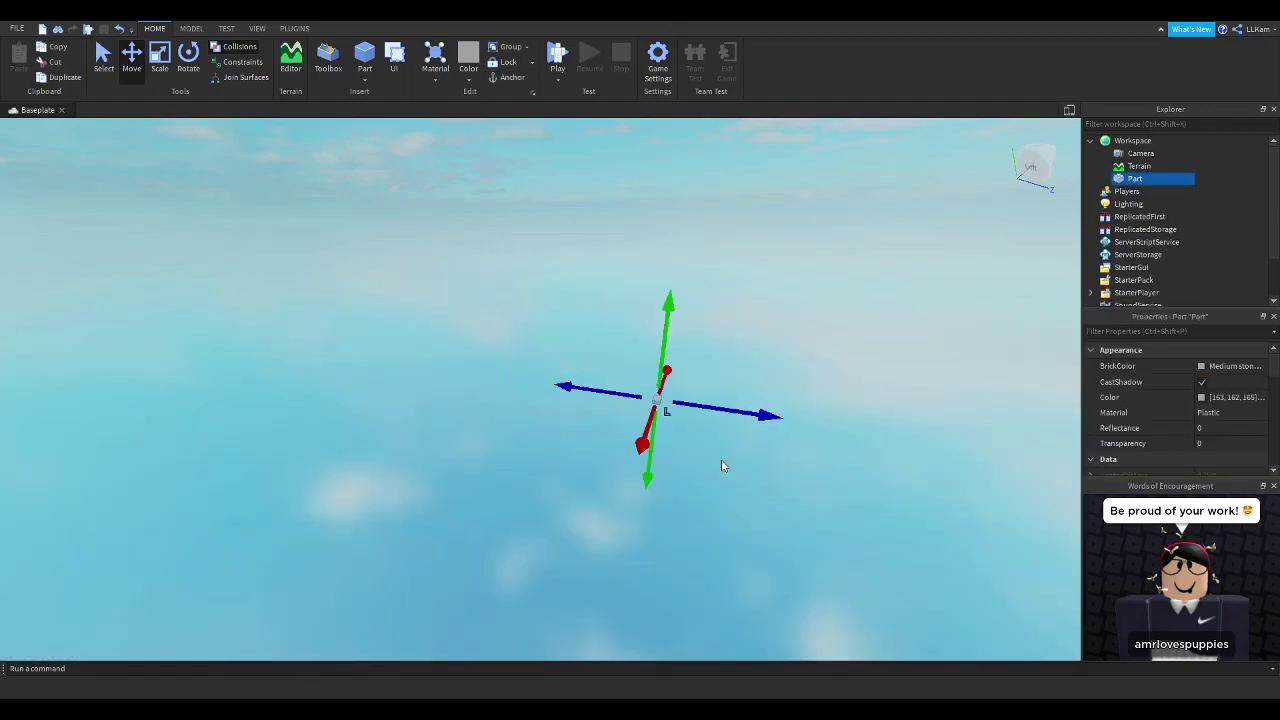
{"action": "left_click_drag", "start_coordinate": [641, 461], "coordinate": [845, 451]}
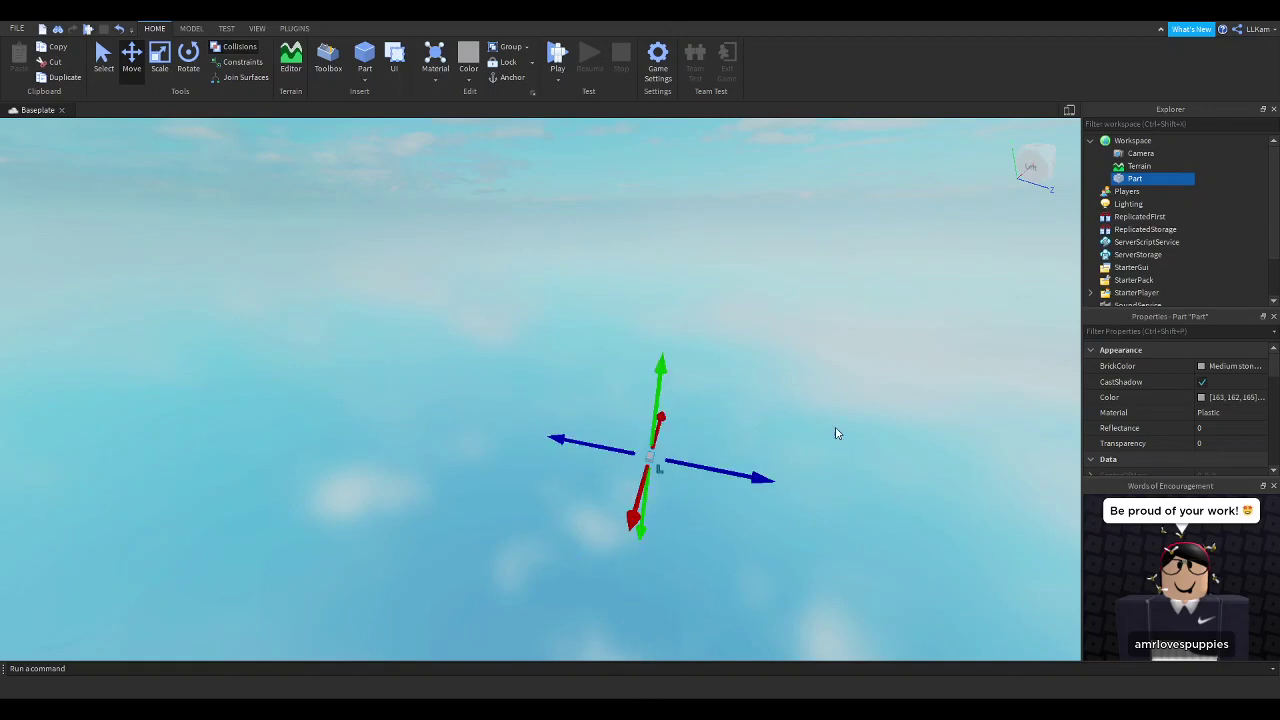
Step: Undo the part's last move and the deletion of the Baseplate
{"action": "key", "text": "ctrl+z"}
{"action": "key", "text": "ctrl+z"}
{"action": "right_click_drag", "start_coordinate": [838, 433], "coordinate": [724, 455]}
Step: Reposition the floating part along its vertical and horizontal axes with the Move tool
{"action": "left_click", "coordinate": [640, 447]}
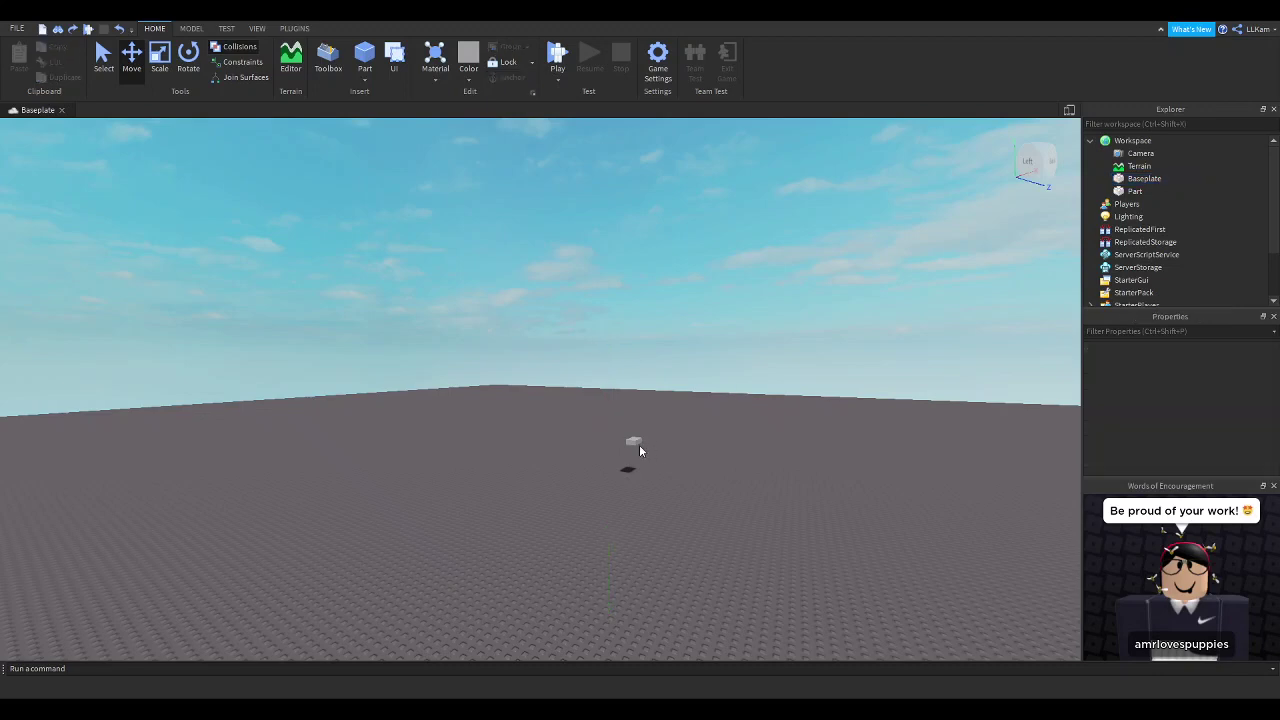
{"action": "left_click_drag", "start_coordinate": [622, 413], "coordinate": [627, 582]}
{"action": "right_click_drag", "start_coordinate": [627, 582], "coordinate": [627, 583]}
{"action": "left_click_drag", "start_coordinate": [627, 583], "coordinate": [607, 361]}
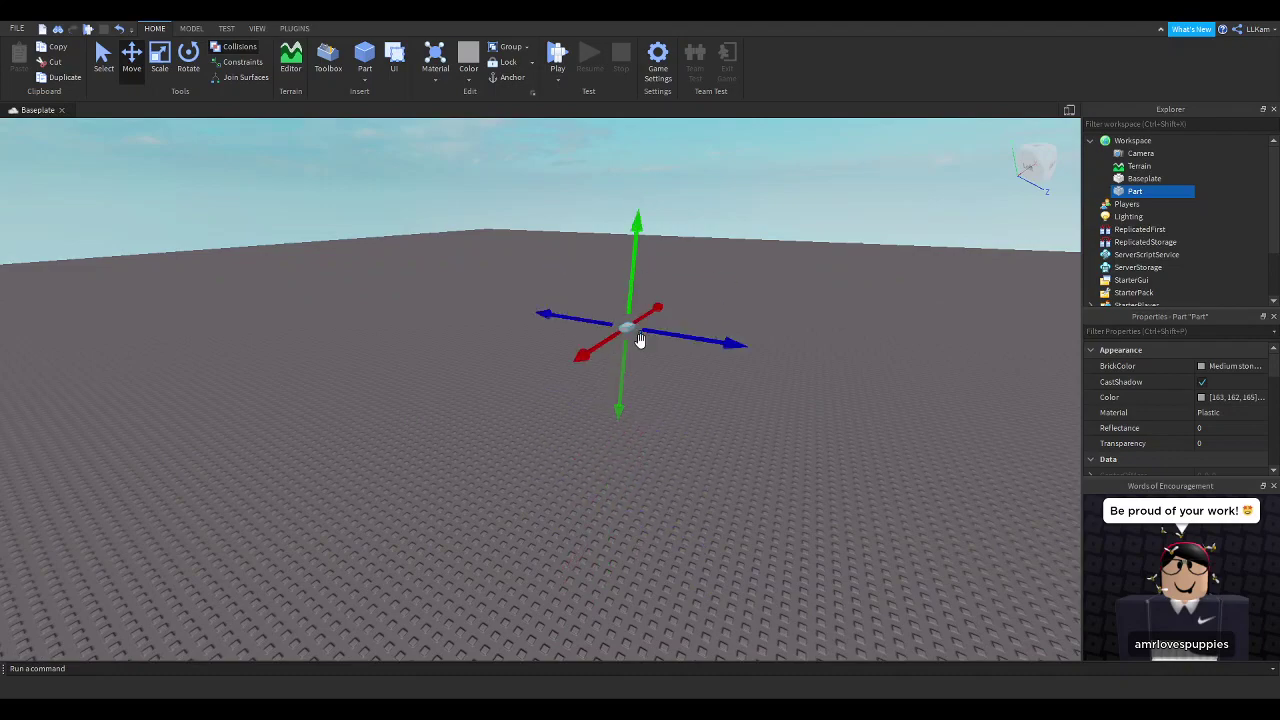
{"action": "mouse_move", "coordinate": [668, 331]}
{"action": "left_mouse_down"}
{"action": "mouse_move", "coordinate": [663, 306]}
{"action": "mouse_move", "coordinate": [655, 322]}
{"action": "left_mouse_up"}
{"action": "scroll", "coordinate": [655, 325], "scroll_direction": "up", "scroll_amount": 1}
{"action": "key", "text": "w"}
{"action": "key", "text": "d"}
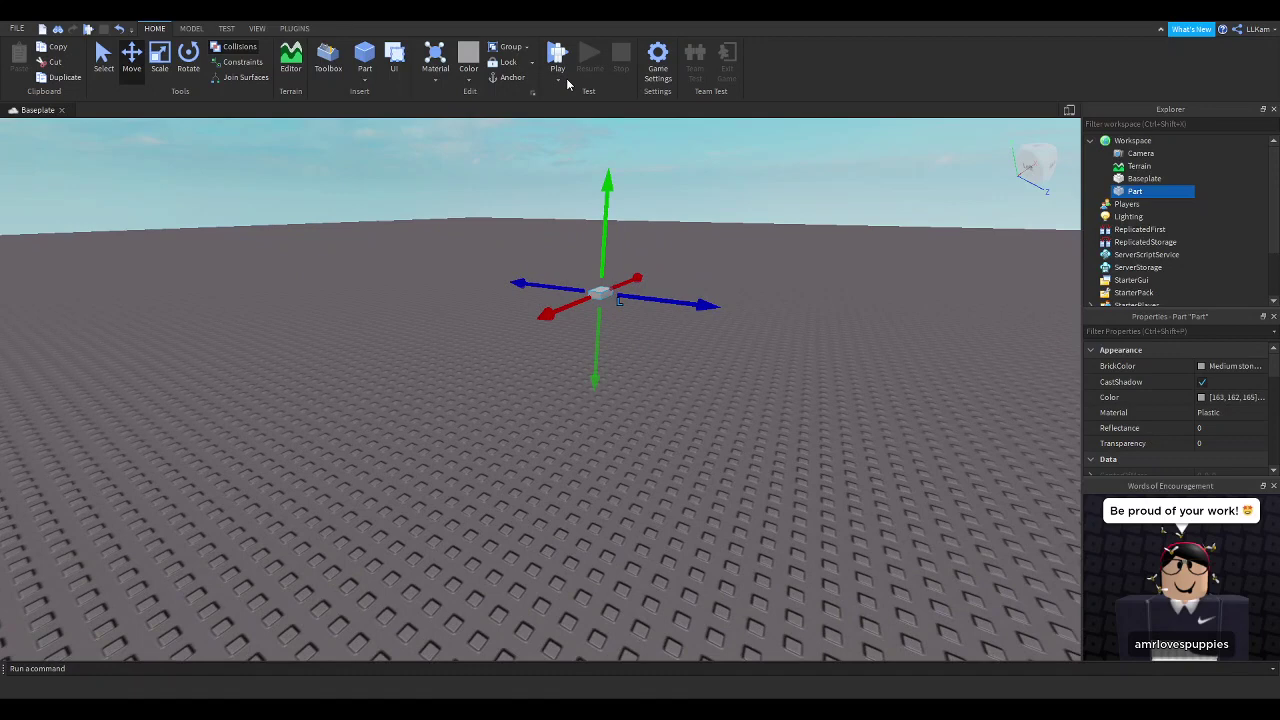
Step: Scale the part up into a large, tall wall standing on the baseplate and anchor it
{"action": "left_click", "coordinate": [159, 57]}
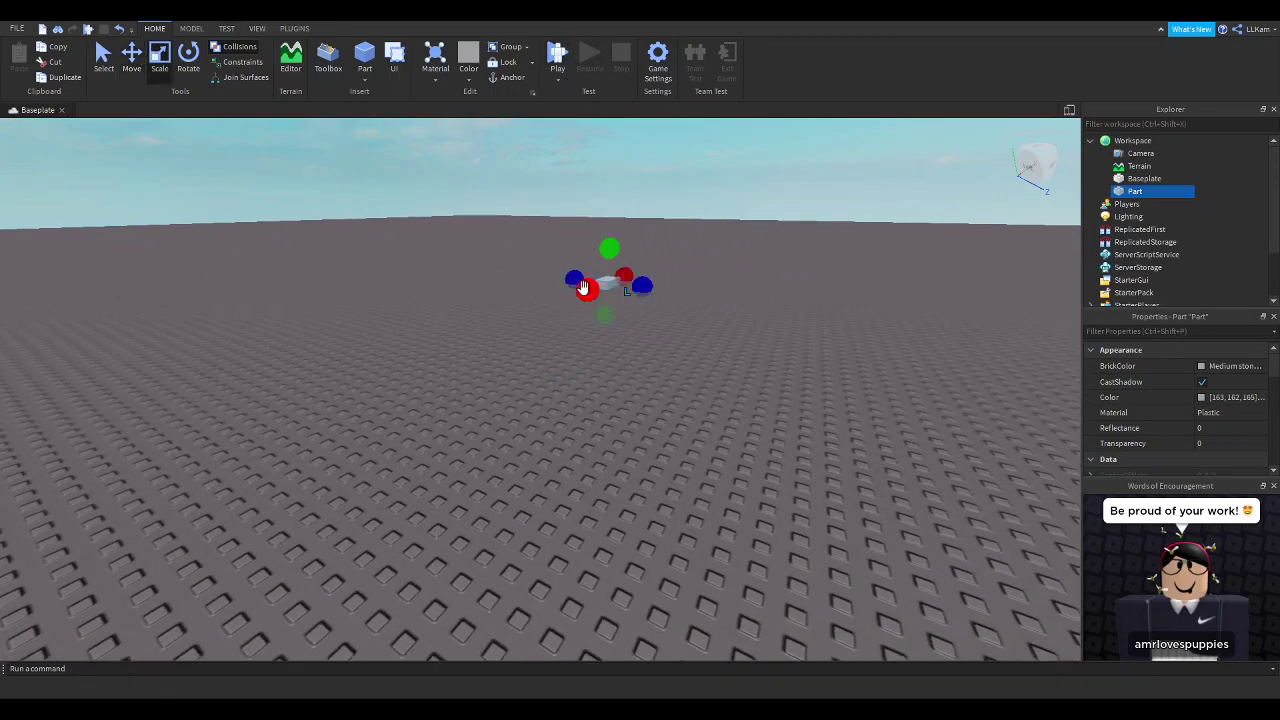
{"action": "scroll", "coordinate": [309, 366], "scroll_direction": "down", "scroll_amount": 3}
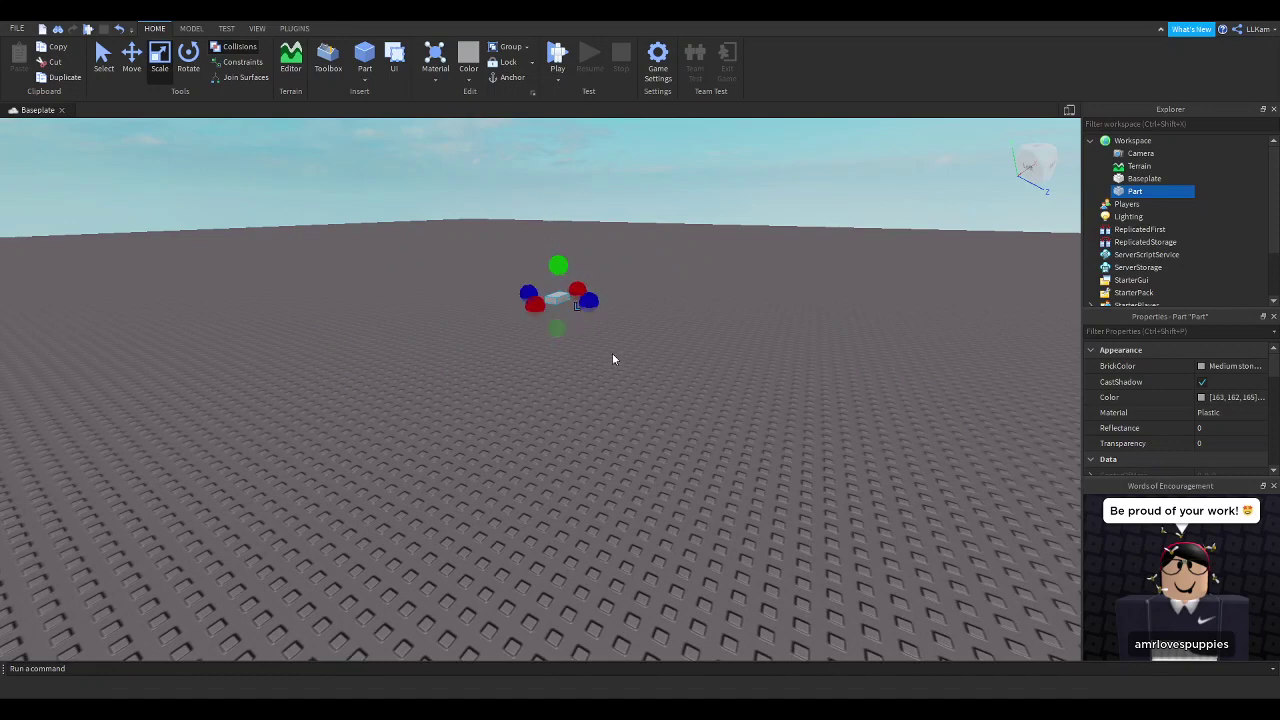
{"action": "left_click", "coordinate": [132, 56]}
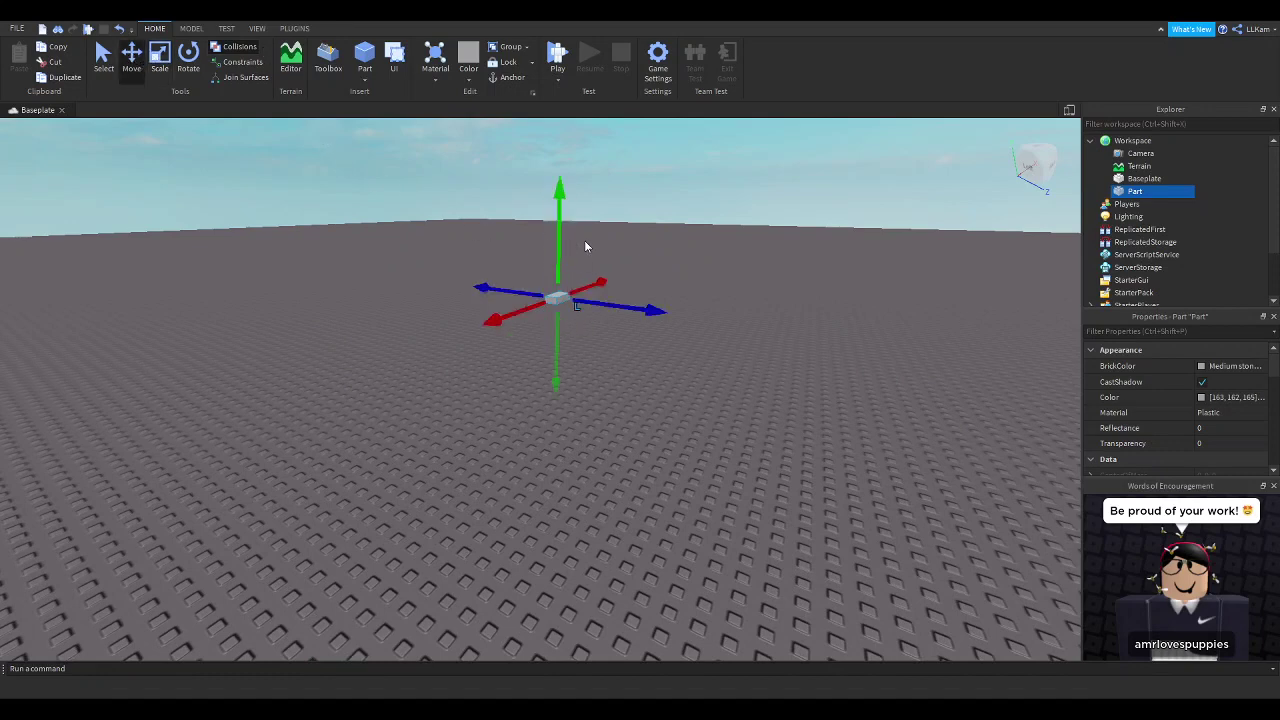
{"action": "left_click", "coordinate": [157, 55]}
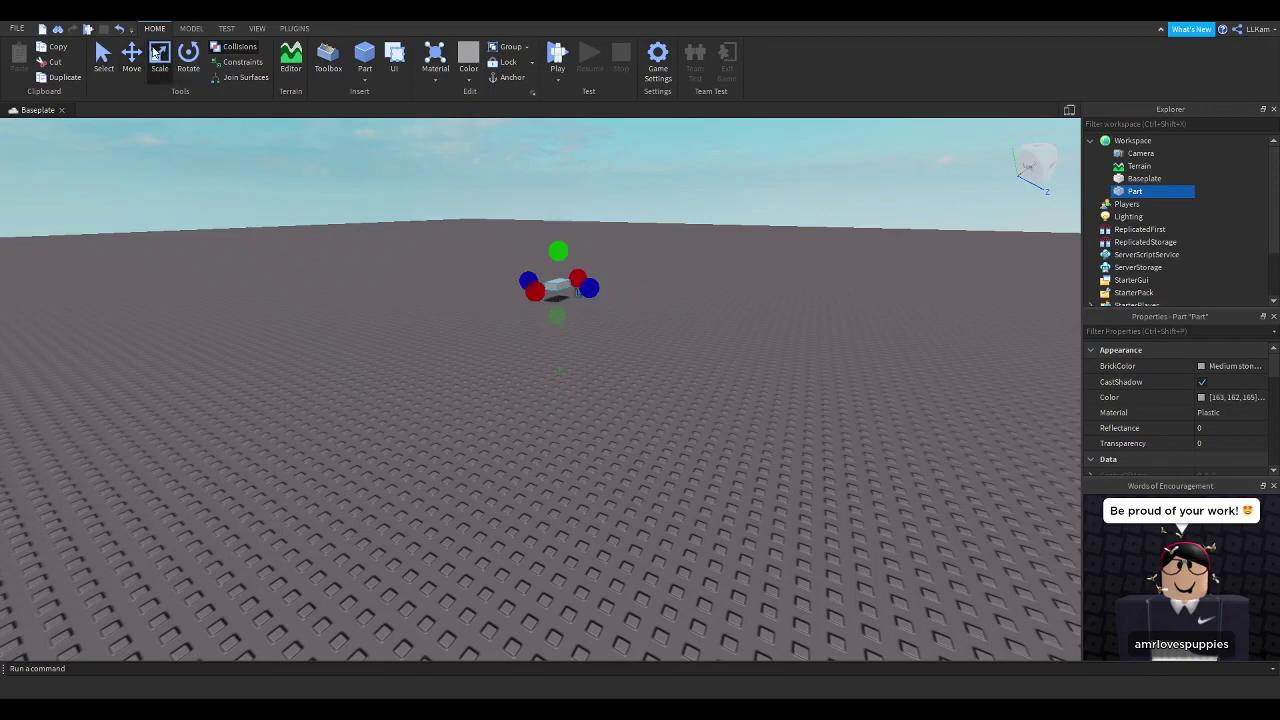
{"action": "left_click_drag", "start_coordinate": [533, 300], "coordinate": [262, 445]}
{"action": "left_click_drag", "start_coordinate": [578, 286], "coordinate": [768, 268]}
{"action": "mouse_move", "coordinate": [649, 223]}
{"action": "left_mouse_down"}
{"action": "mouse_move", "coordinate": [634, 194]}
{"action": "mouse_move", "coordinate": [658, 230]}
{"action": "mouse_move", "coordinate": [658, 218]}
{"action": "left_mouse_up"}
{"action": "mouse_move", "coordinate": [658, 218]}
{"action": "right_mouse_down"}
{"action": "mouse_move", "coordinate": [674, 230]}
{"action": "mouse_move", "coordinate": [655, 218]}
{"action": "right_mouse_up"}
{"action": "left_click", "coordinate": [507, 79]}
{"action": "right_click_drag", "start_coordinate": [754, 275], "coordinate": [757, 281]}
{"action": "scroll", "coordinate": [757, 282], "scroll_direction": "up", "scroll_amount": 2}
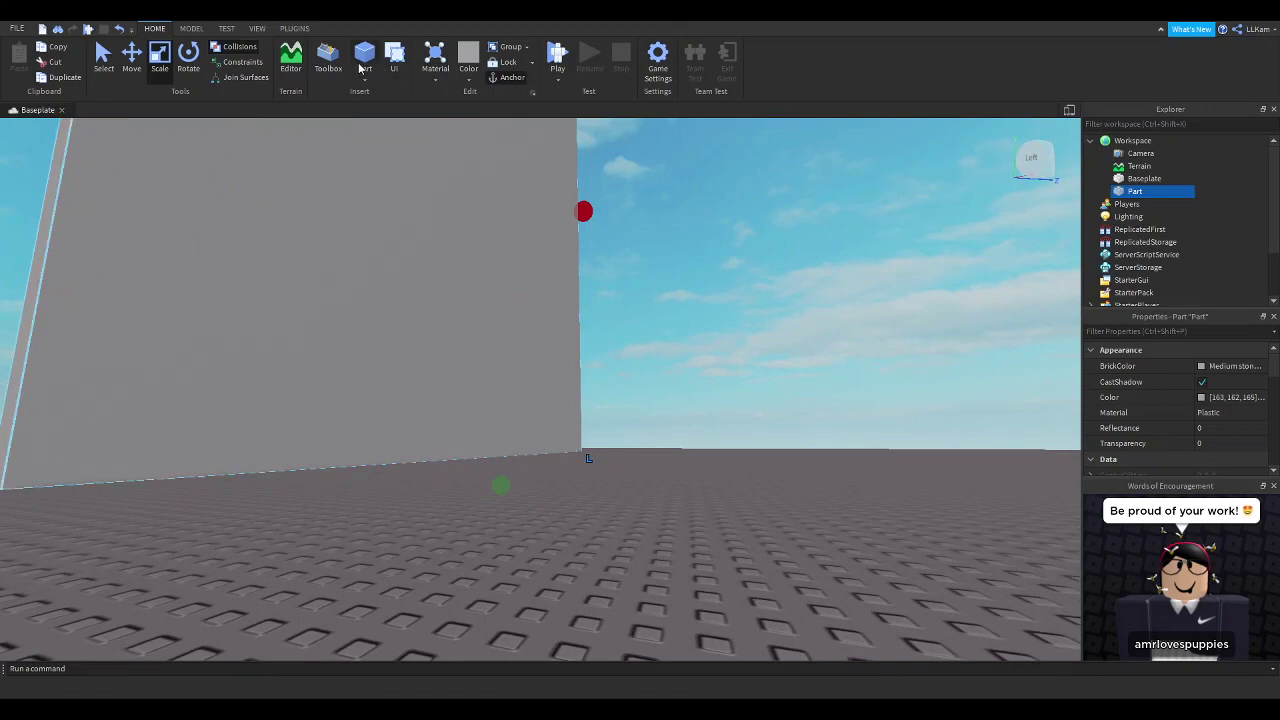
Step: Insert a second block part and move it down onto the baseplate beside the wall
{"action": "left_click", "coordinate": [366, 58]}
{"action": "scroll", "coordinate": [428, 224], "scroll_direction": "down", "scroll_amount": 5}
{"action": "right_click_drag", "start_coordinate": [470, 278], "coordinate": [472, 284]}
{"action": "left_click", "coordinate": [131, 57]}
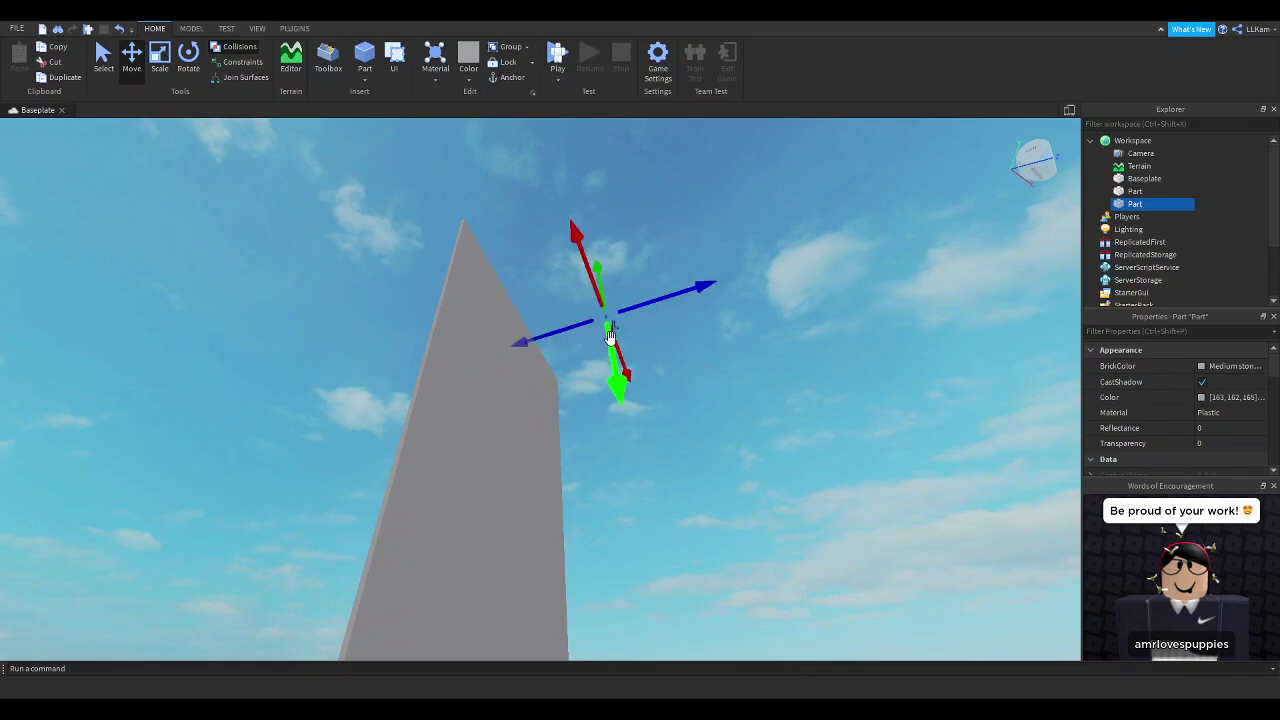
{"action": "left_click_drag", "start_coordinate": [610, 335], "coordinate": [419, 230]}
{"action": "mouse_move", "coordinate": [419, 230]}
{"action": "right_mouse_down"}
{"action": "mouse_move", "coordinate": [429, 249]}
{"action": "mouse_move", "coordinate": [423, 237]}
{"action": "right_mouse_up"}
{"action": "scroll", "coordinate": [424, 237], "scroll_direction": "up", "scroll_amount": 3}
{"action": "left_click_drag", "start_coordinate": [663, 371], "coordinate": [565, 362]}
{"action": "right_click_drag", "start_coordinate": [565, 362], "coordinate": [565, 362]}
{"action": "scroll", "coordinate": [564, 360], "scroll_direction": "up", "scroll_amount": 4}
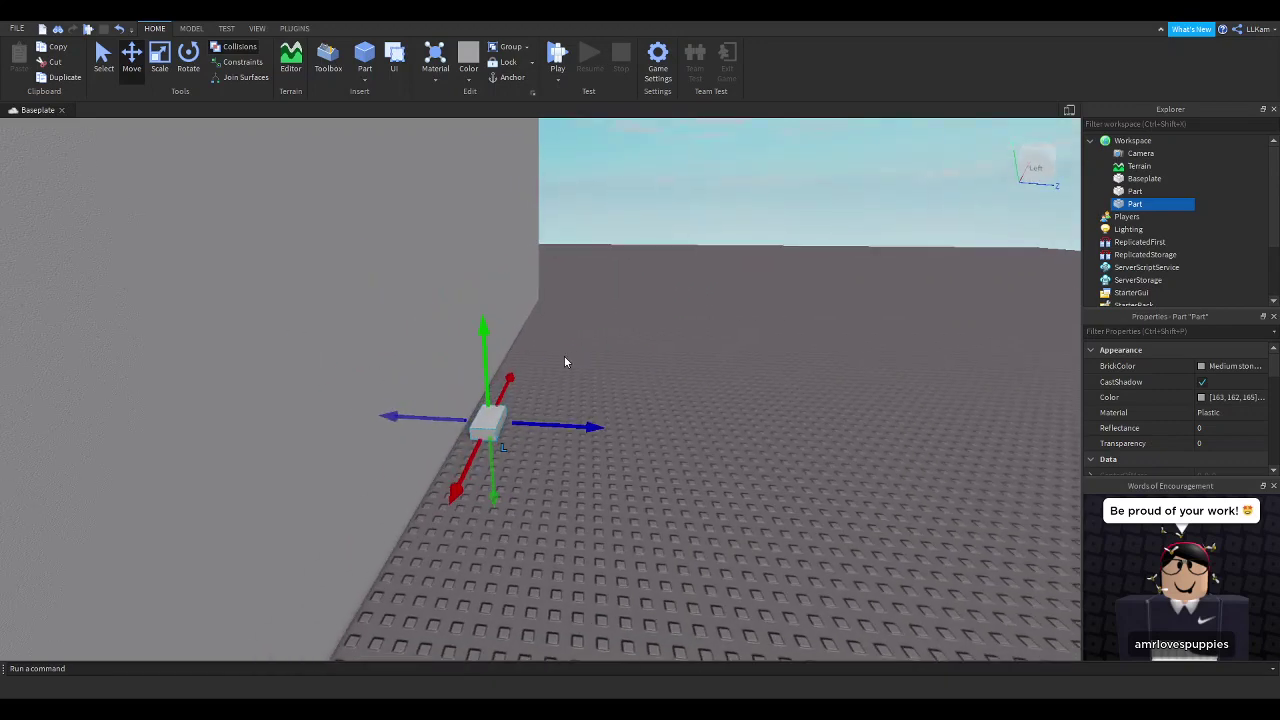
Step: Move the small part along its blue axis to the opposite side of the wall
{"action": "left_click", "coordinate": [627, 447]}
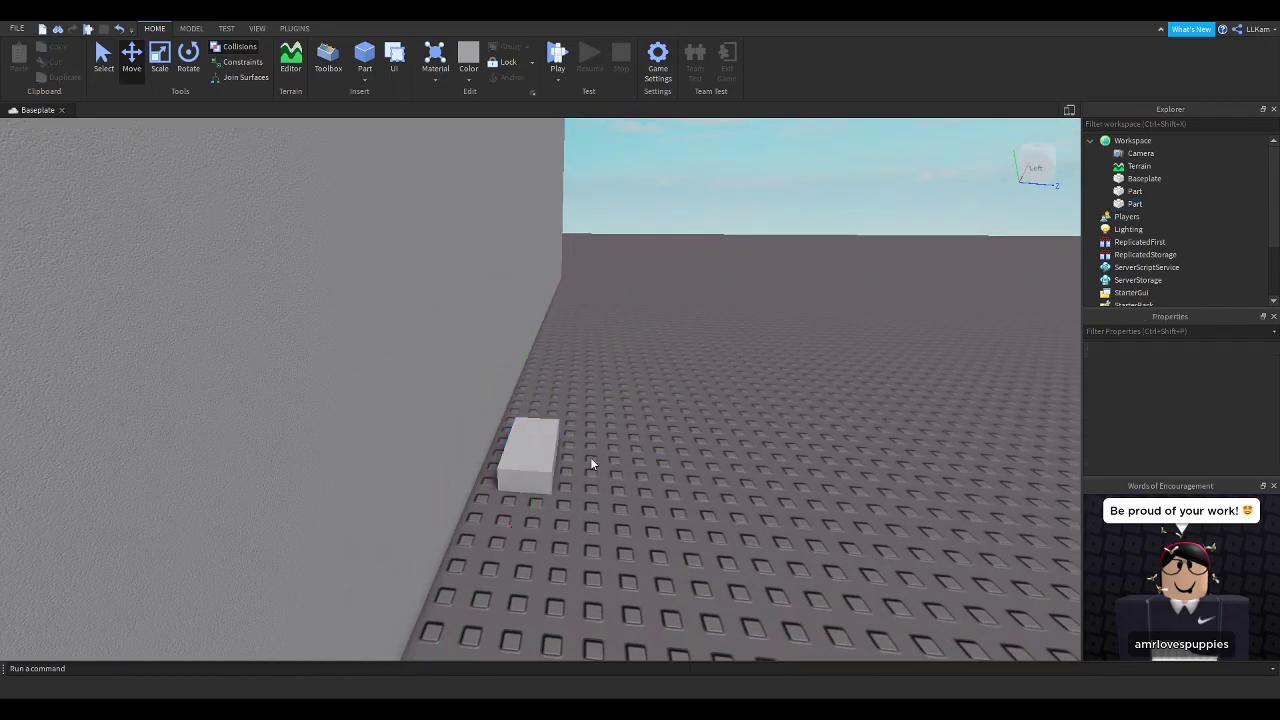
{"action": "left_click", "coordinate": [542, 457]}
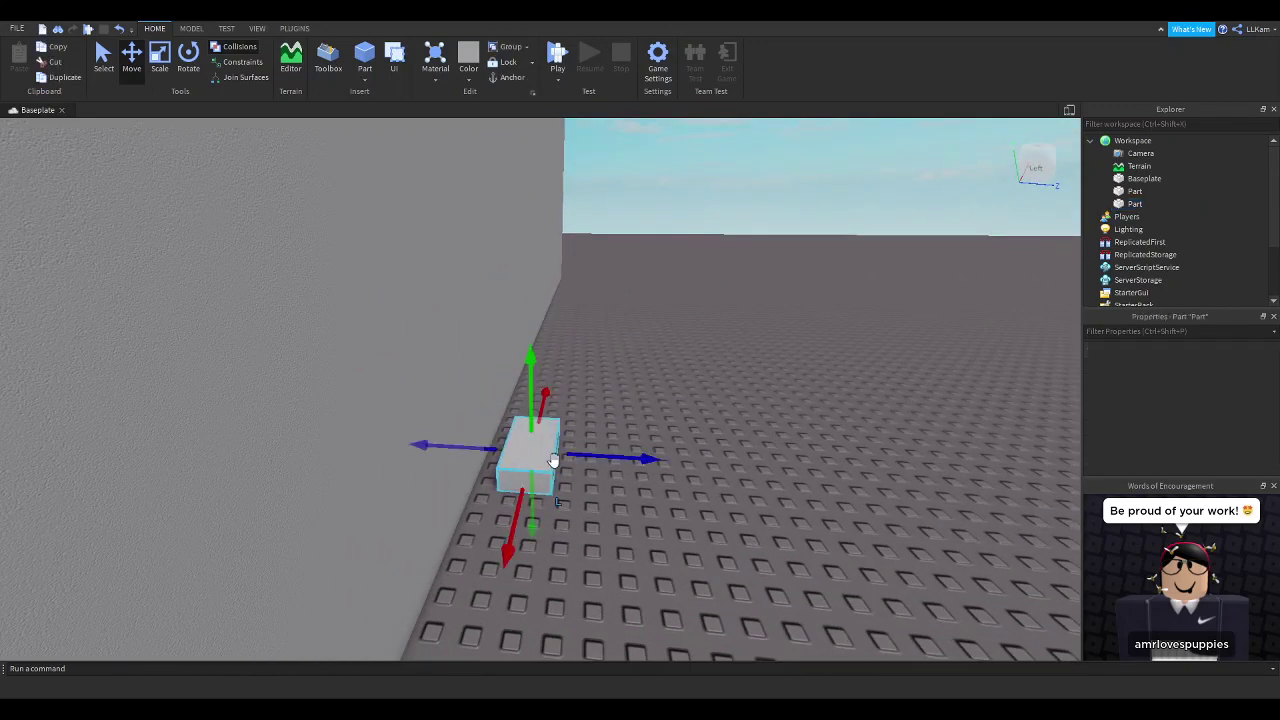
{"action": "left_click_drag", "start_coordinate": [592, 458], "coordinate": [476, 448]}
{"action": "key", "text": "a"}
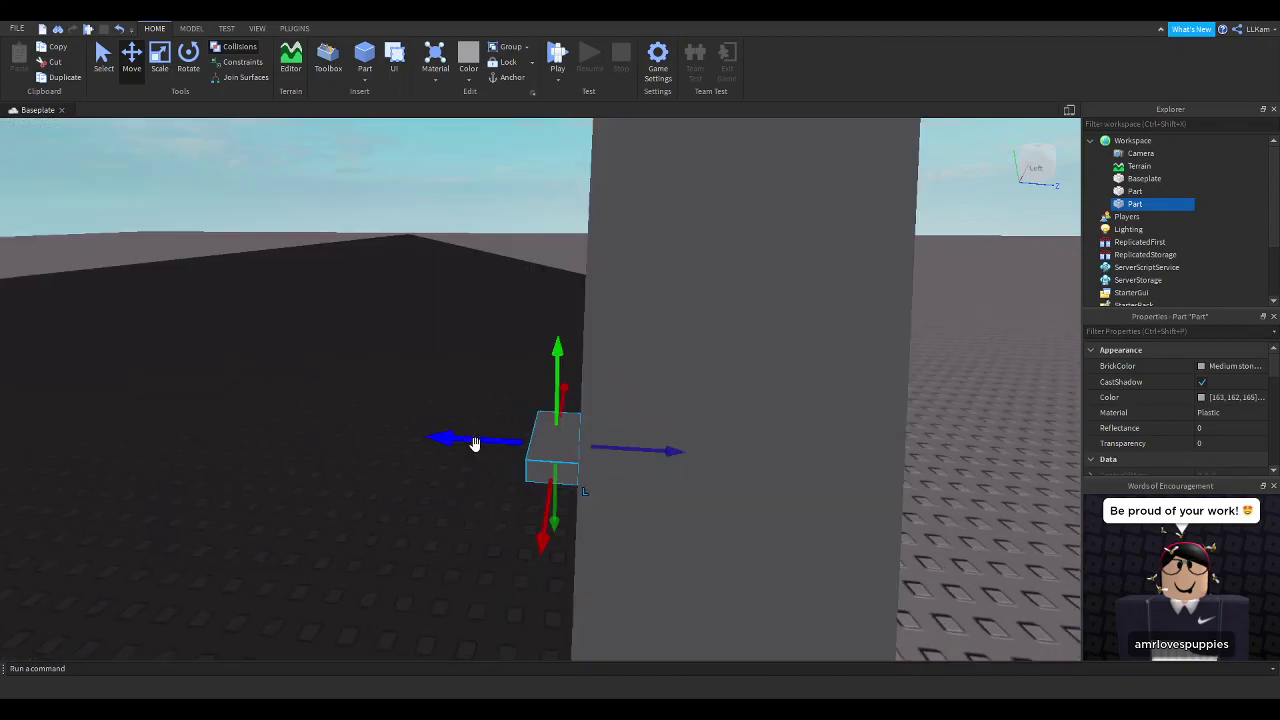
Step: Bring the small part back to the wall's original side, leaving a gap between it and the wall
{"action": "right_click_drag", "start_coordinate": [597, 449], "coordinate": [660, 444]}
{"action": "key", "text": "d"}
{"action": "right_click_drag", "start_coordinate": [371, 178], "coordinate": [307, 180]}
{"action": "key", "text": "w"}
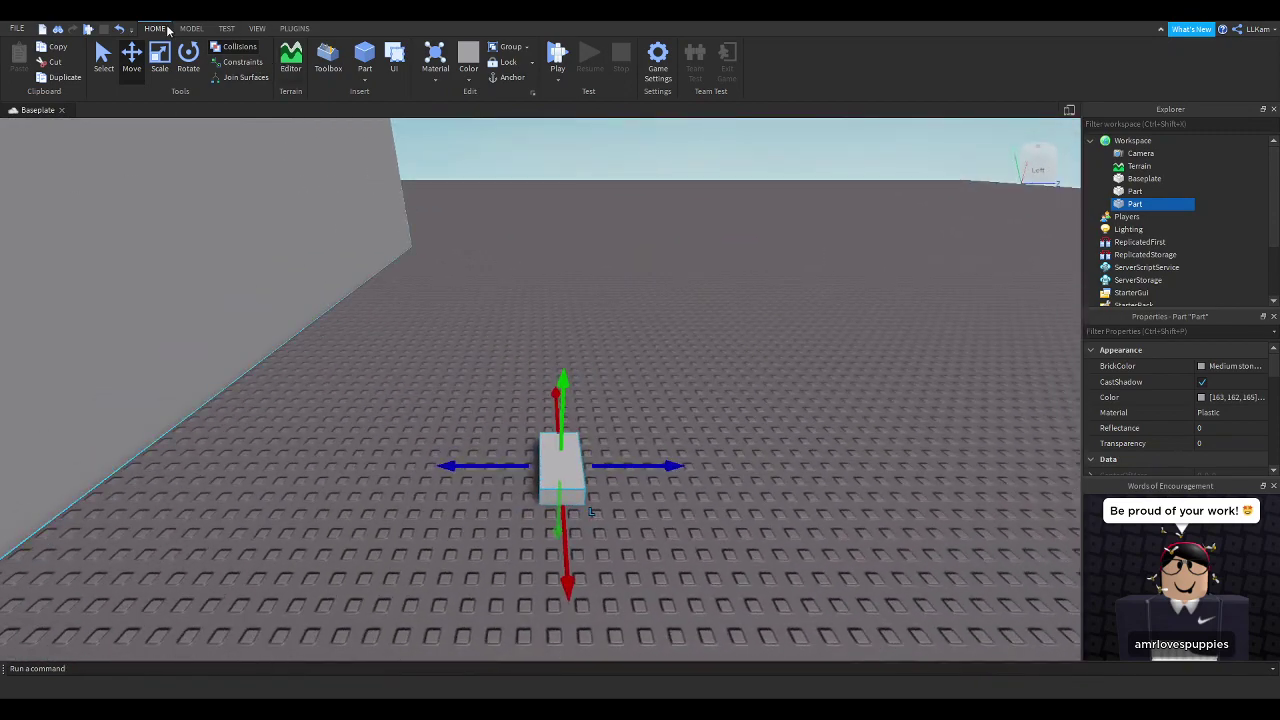
Step: Turn off Collisions and slide the small part along its blue axis into the wall
{"action": "left_click", "coordinate": [290, 77]}
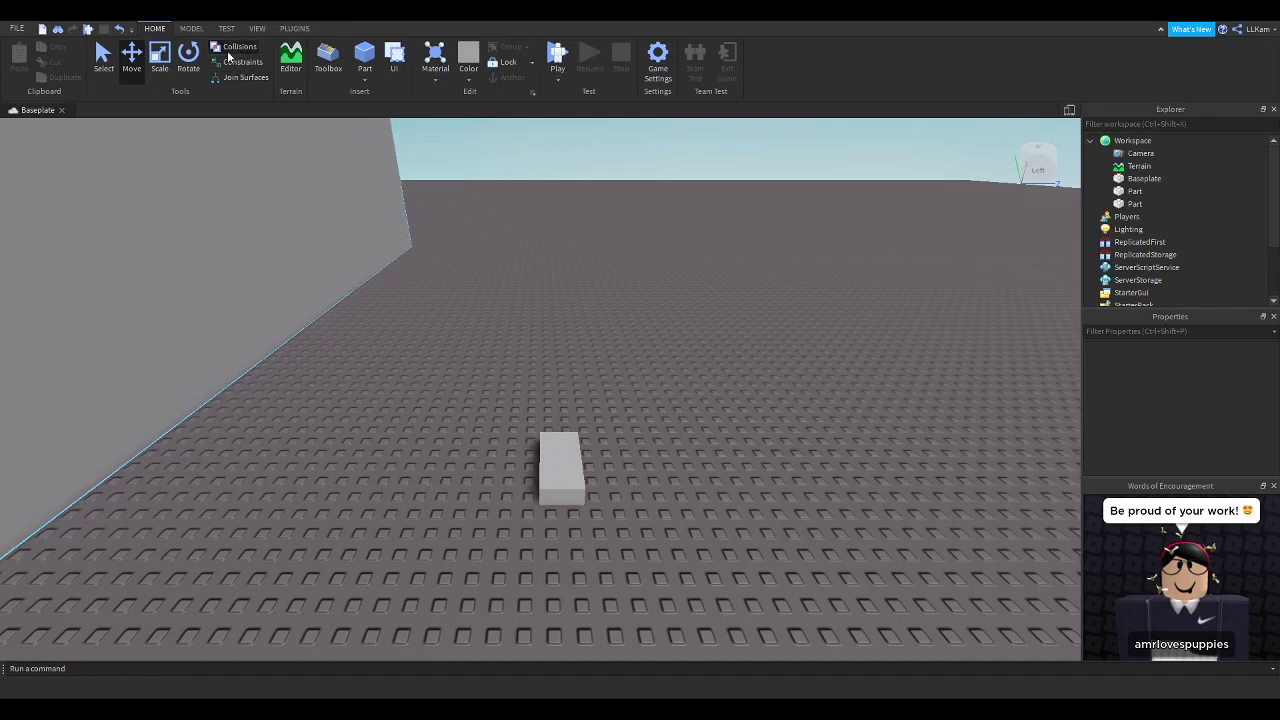
{"action": "left_click_drag", "start_coordinate": [396, 266], "coordinate": [607, 529]}
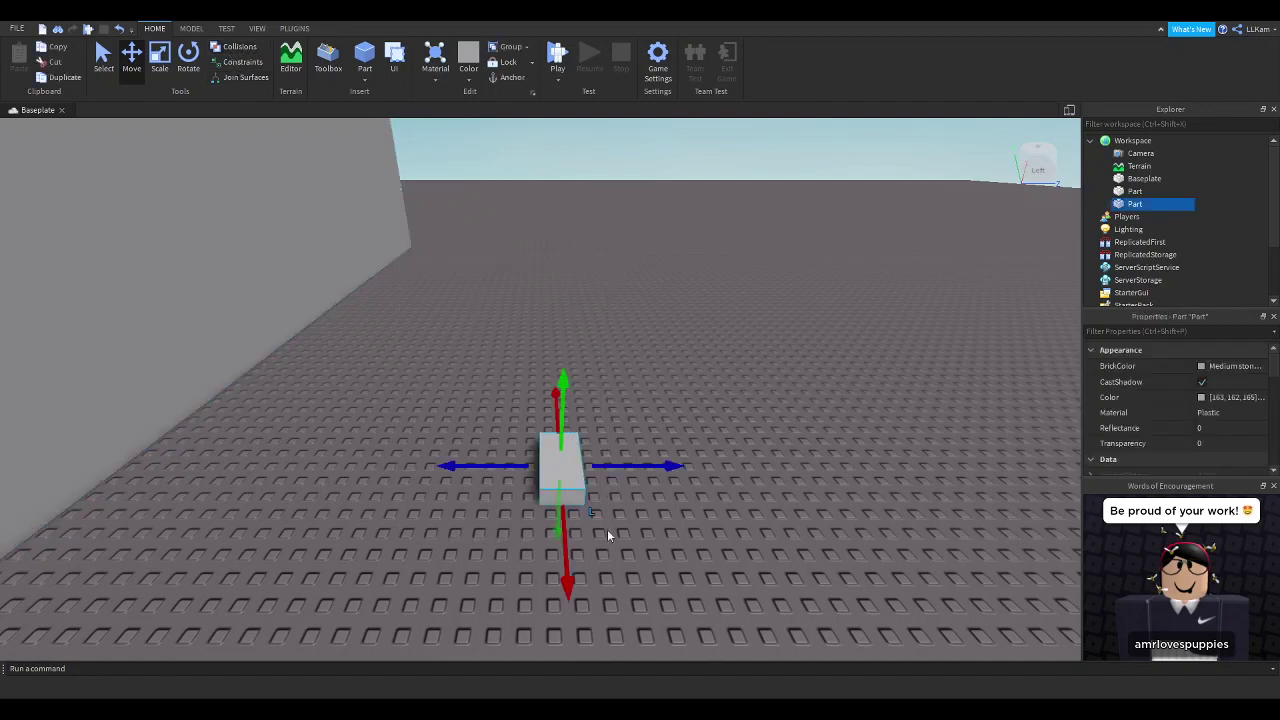
{"action": "left_click_drag", "start_coordinate": [513, 465], "coordinate": [460, 471]}
{"action": "left_click", "coordinate": [501, 457]}
{"action": "left_click", "coordinate": [533, 465]}
{"action": "right_click_drag", "start_coordinate": [460, 471], "coordinate": [589, 462]}
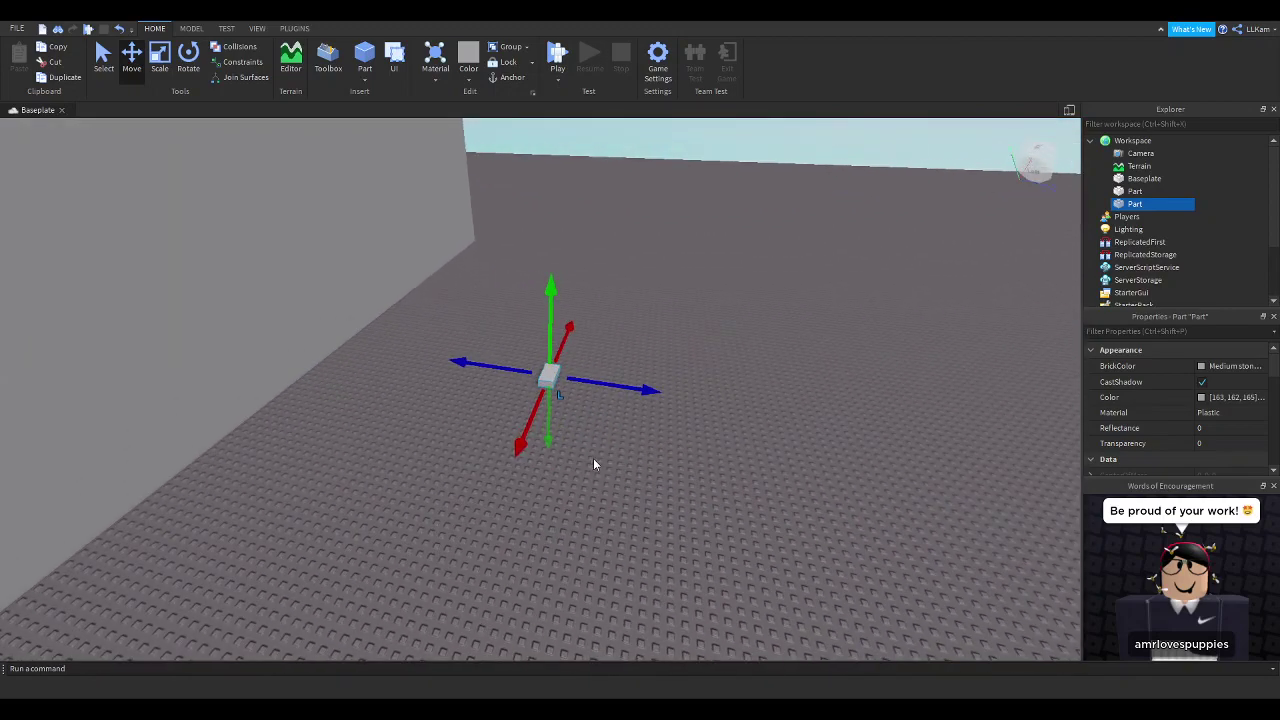
{"action": "left_click_drag", "start_coordinate": [618, 387], "coordinate": [363, 348]}
{"action": "right_click_drag", "start_coordinate": [363, 348], "coordinate": [398, 343]}
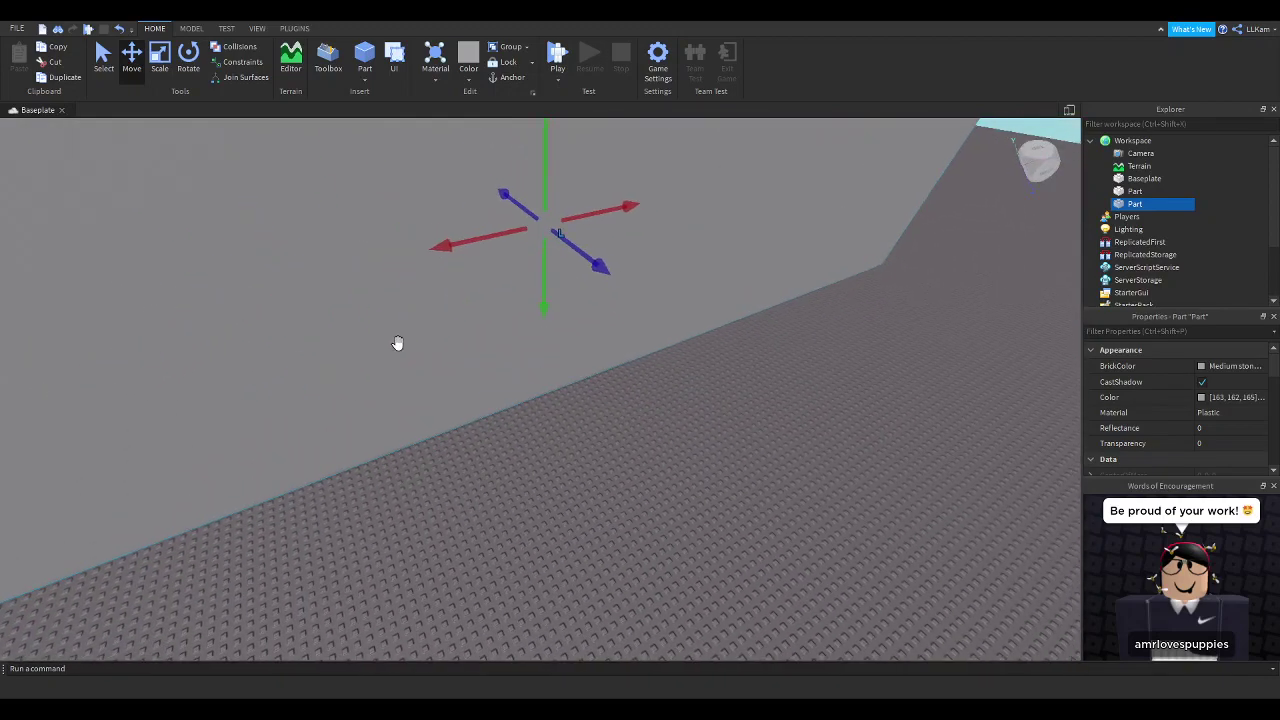
Step: Move the small part across the baseplate to the wall's near bottom corner
{"action": "left_click", "coordinate": [717, 366]}
{"action": "right_click_drag", "start_coordinate": [717, 366], "coordinate": [771, 531]}
{"action": "left_click_drag", "start_coordinate": [719, 544], "coordinate": [712, 588]}
{"action": "right_click_drag", "start_coordinate": [712, 588], "coordinate": [714, 594]}
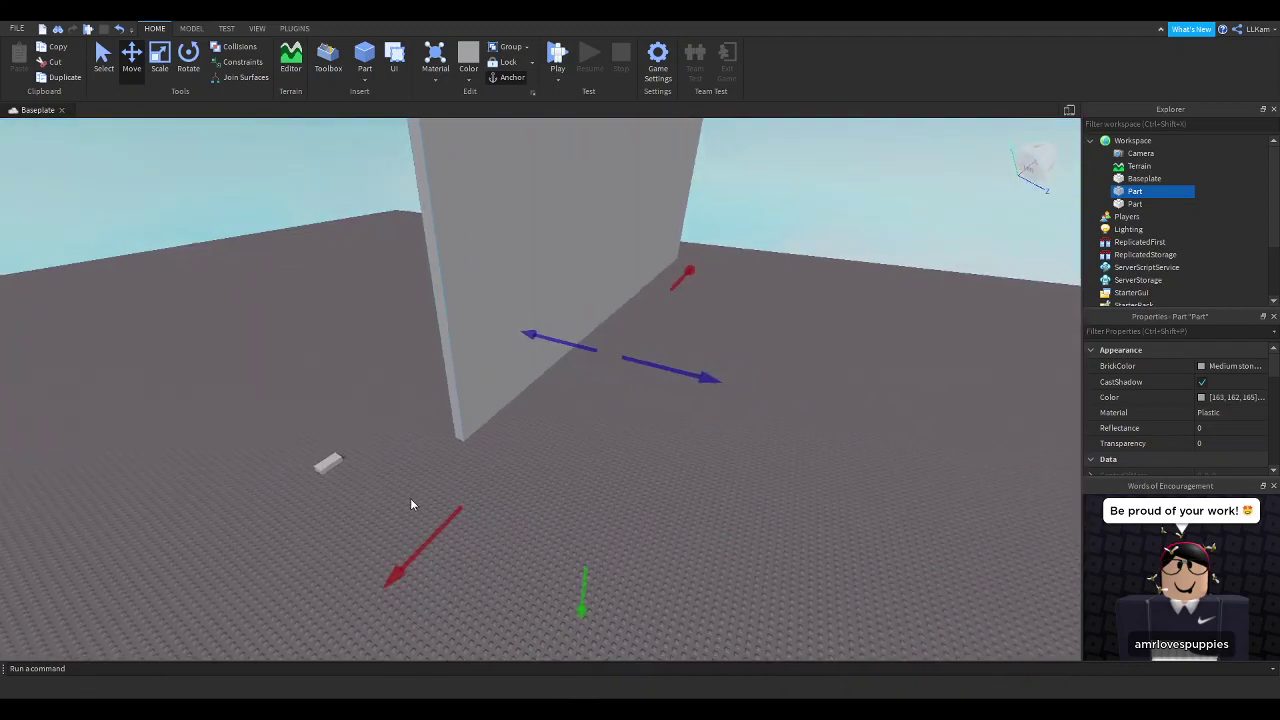
{"action": "left_click", "coordinate": [326, 470]}
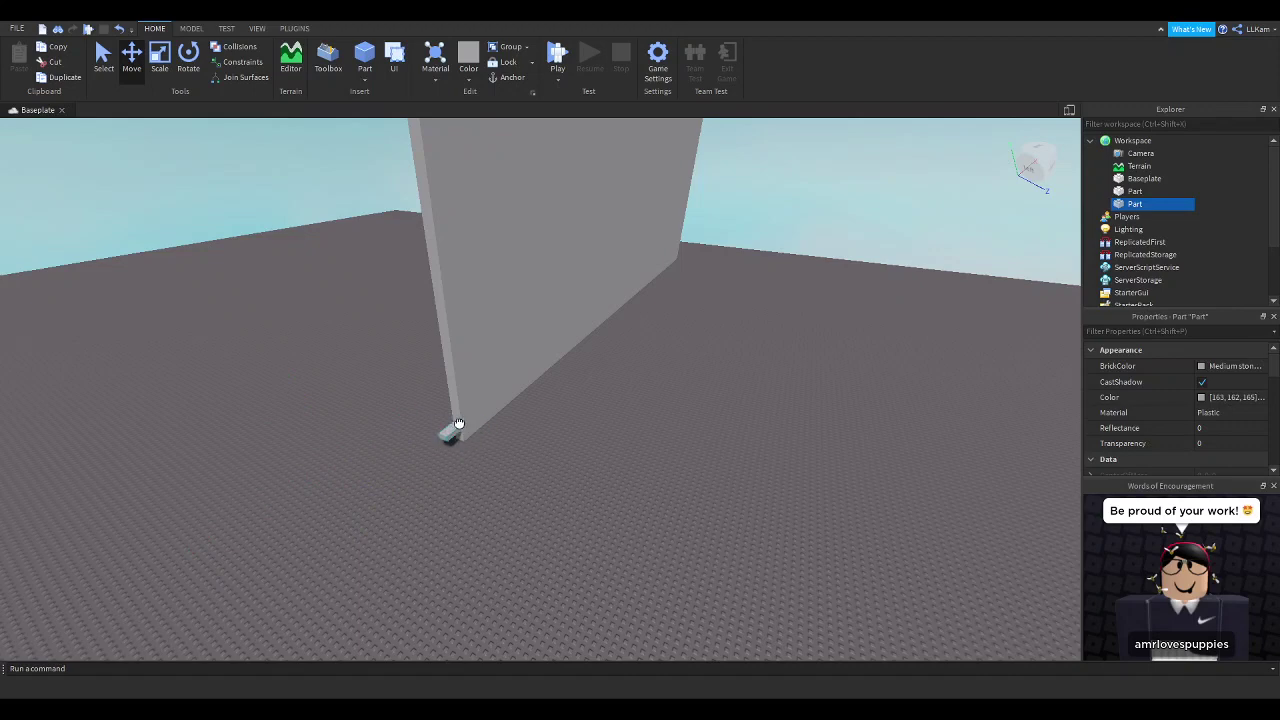
{"action": "left_click_drag", "start_coordinate": [458, 423], "coordinate": [477, 466]}
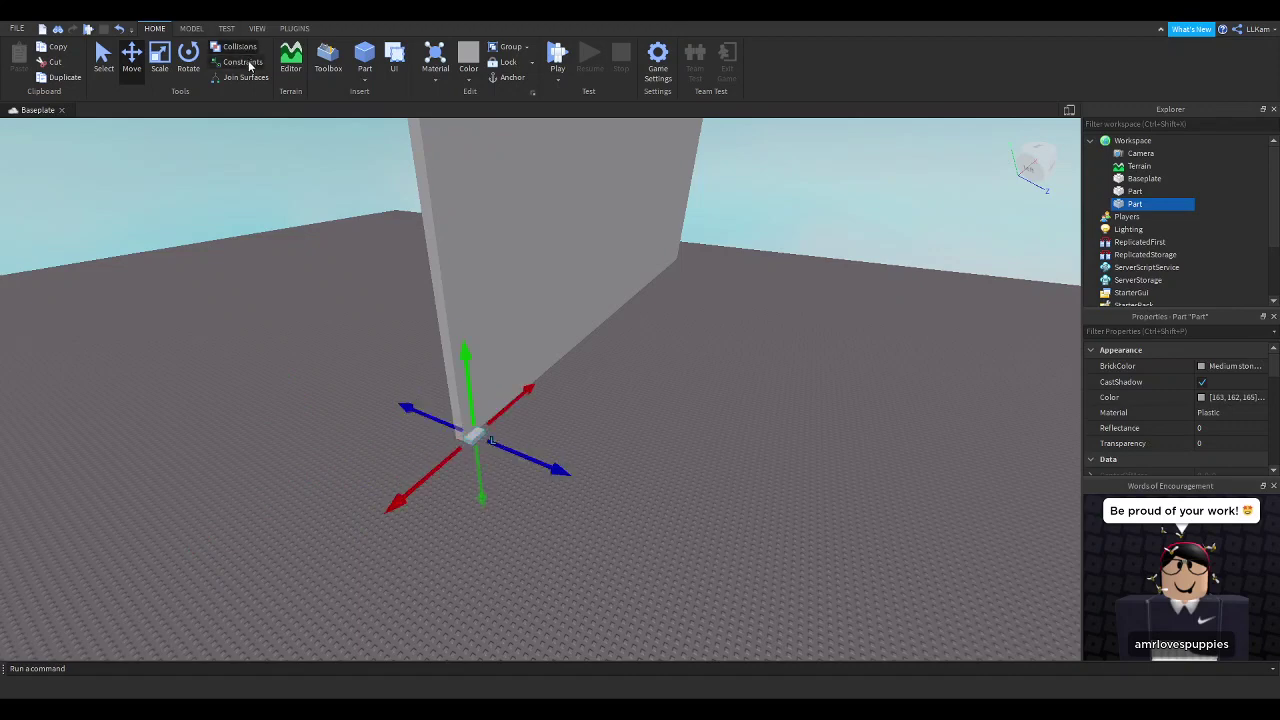
Step: Turn on Collisions and try to rotate the small part about its green axis while it sits against the wall
{"action": "left_click", "coordinate": [420, 222]}
{"action": "right_click_drag", "start_coordinate": [420, 222], "coordinate": [430, 192]}
{"action": "scroll", "coordinate": [430, 192], "scroll_direction": "up", "scroll_amount": 2}
{"action": "left_click", "coordinate": [536, 231]}
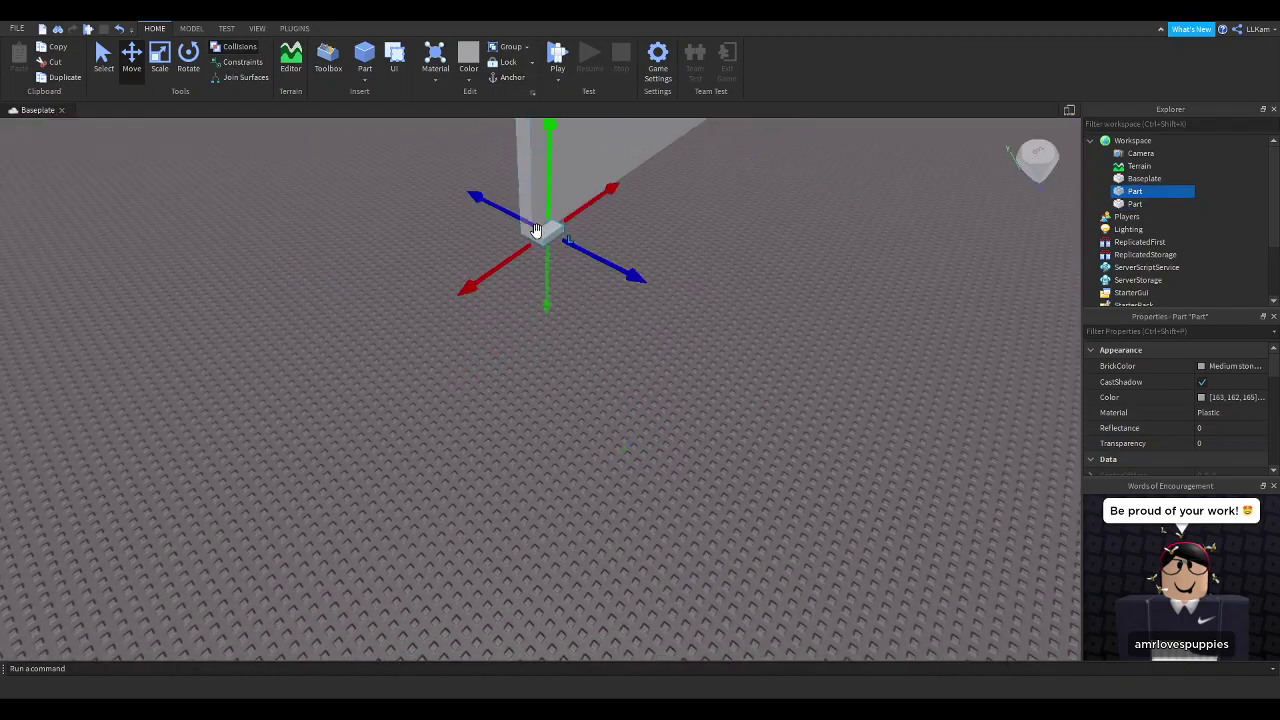
{"action": "left_click", "coordinate": [535, 230]}
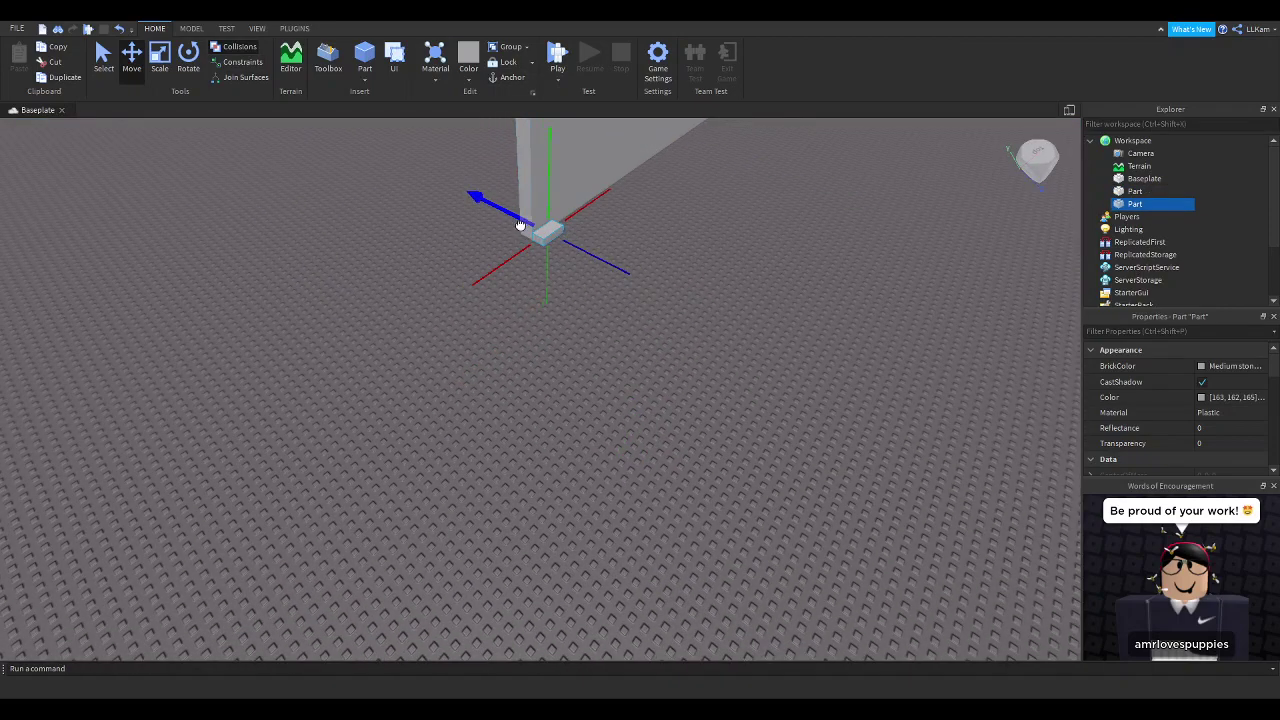
{"action": "left_click", "coordinate": [188, 60]}
{"action": "left_click_drag", "start_coordinate": [592, 290], "coordinate": [594, 298]}
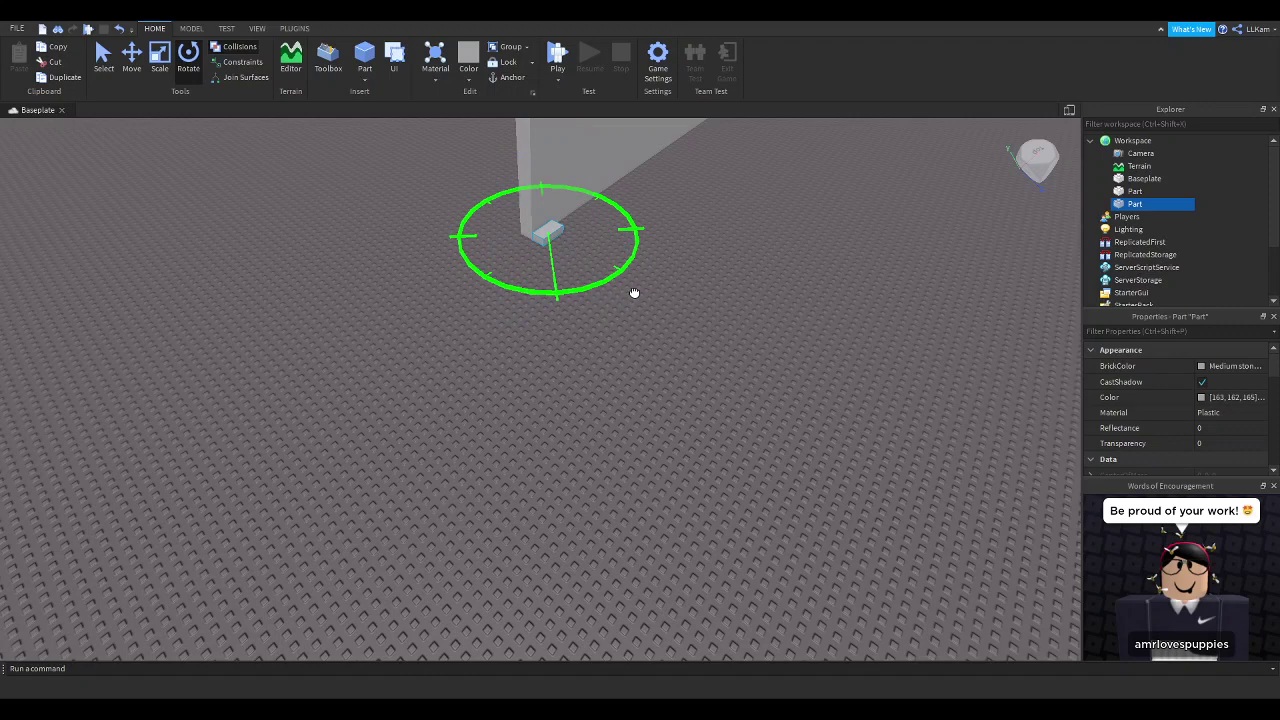
{"action": "left_click_drag", "start_coordinate": [742, 310], "coordinate": [742, 310]}
{"action": "left_click_drag", "start_coordinate": [546, 291], "coordinate": [634, 295]}
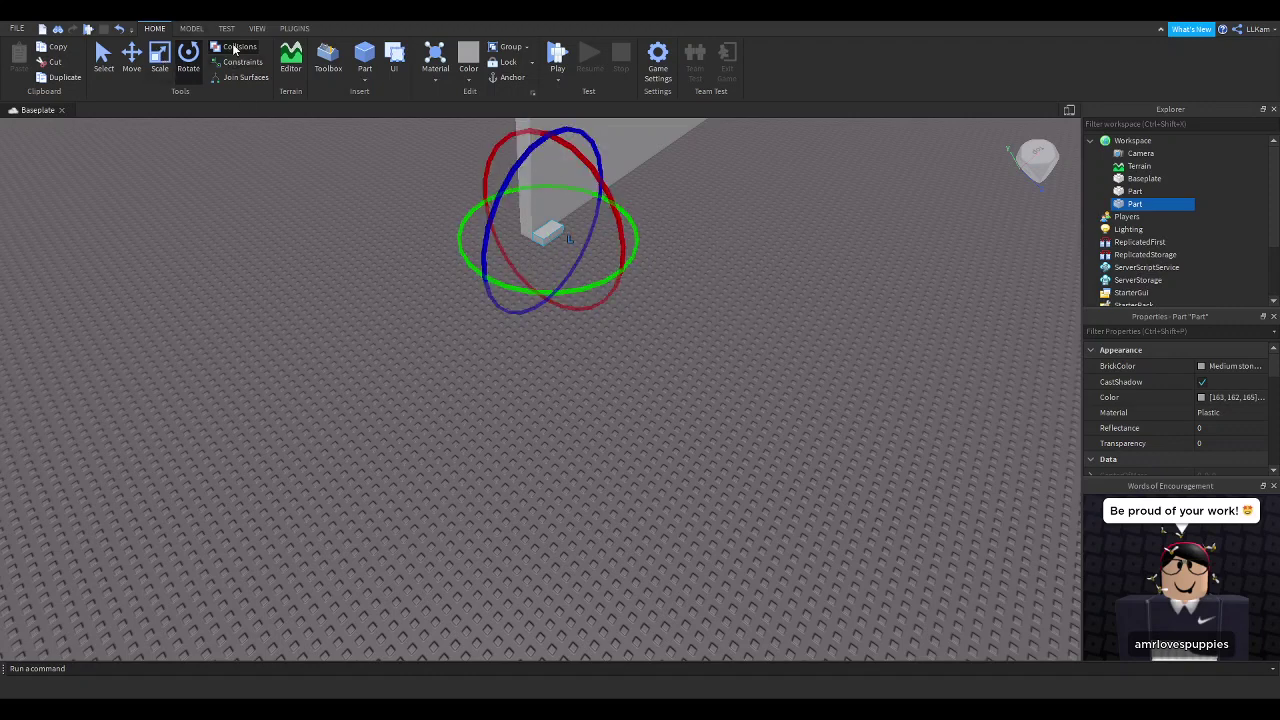
Step: Turn off Collisions, rotate the small part about its green axis so it angles away from the wall, and adjust its position
{"action": "left_click_drag", "start_coordinate": [537, 291], "coordinate": [383, 362]}
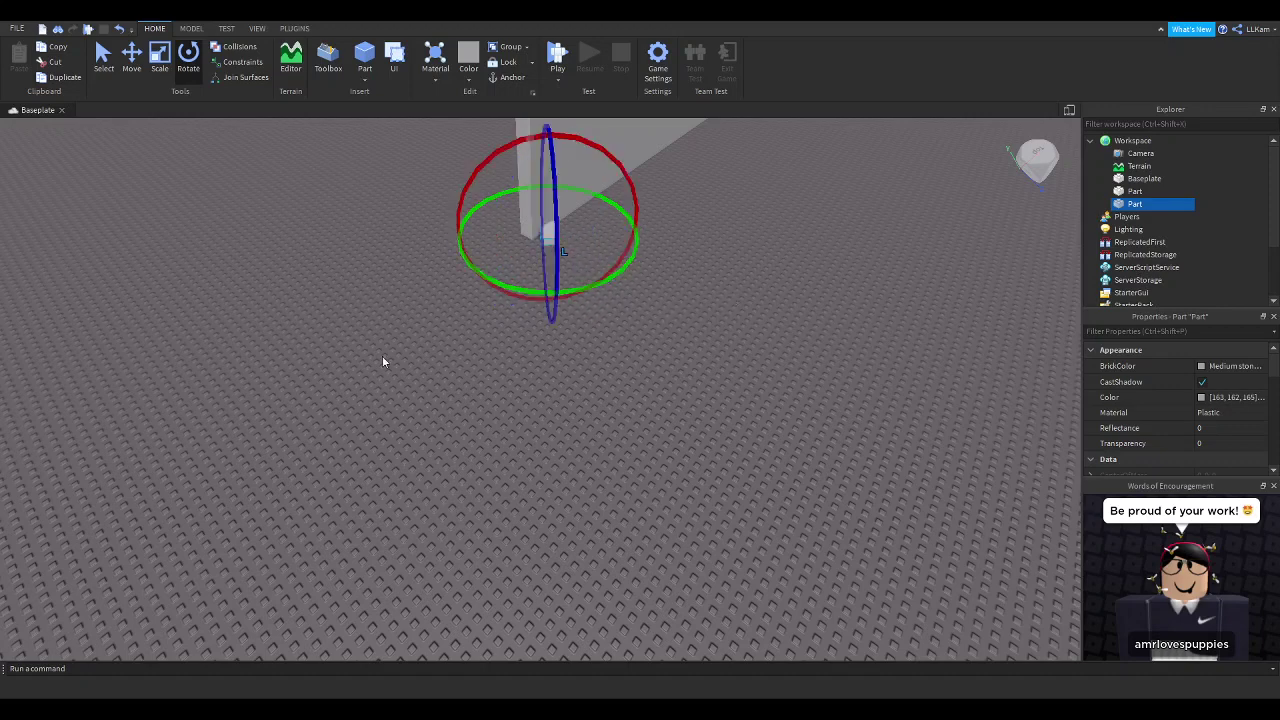
{"action": "left_click", "coordinate": [128, 58]}
{"action": "left_click_drag", "start_coordinate": [484, 235], "coordinate": [537, 366]}
Step: Scale the rotated small part into a thin upright panel that meets the wall's vertical edge at an angle
{"action": "left_click", "coordinate": [162, 60]}
{"action": "left_click_drag", "start_coordinate": [553, 300], "coordinate": [544, 230]}
{"action": "right_click_drag", "start_coordinate": [544, 230], "coordinate": [526, 231]}
{"action": "key", "text": "s"}
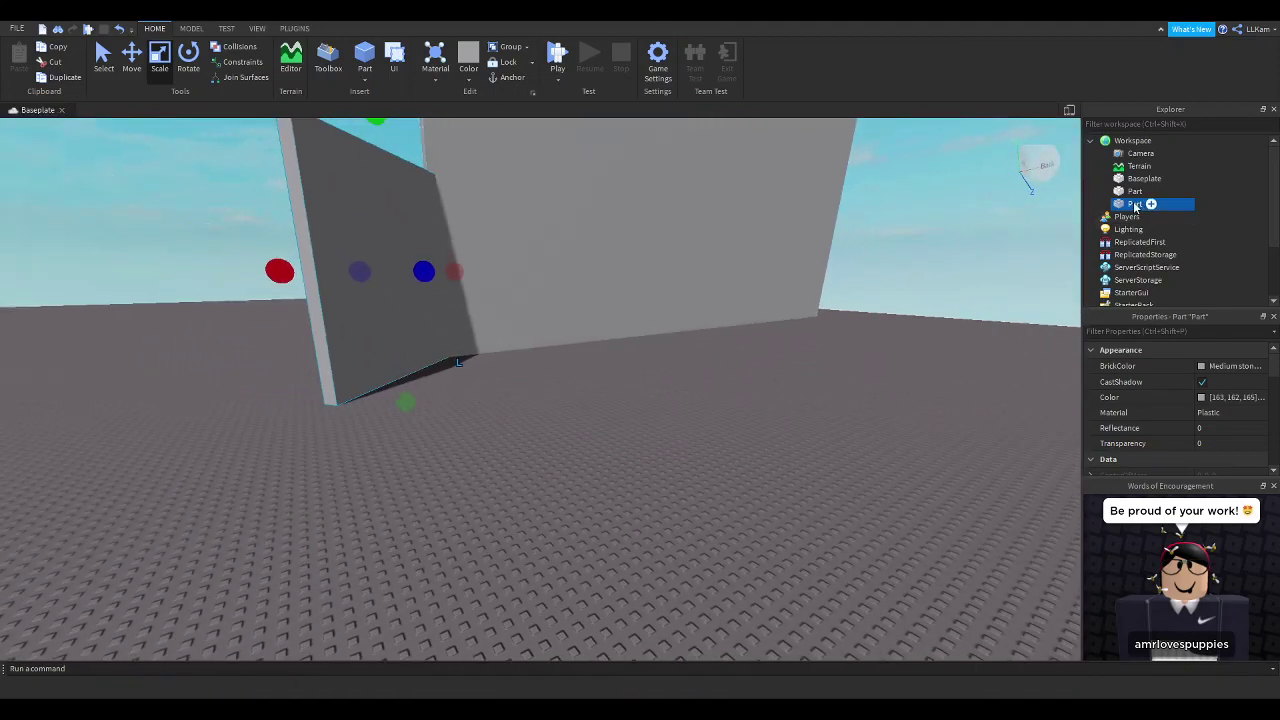
Step: Examine the angled panel, its corner with the large wall, and the whole build on the baseplate from several sides
{"action": "right_click_drag", "start_coordinate": [351, 329], "coordinate": [357, 329]}
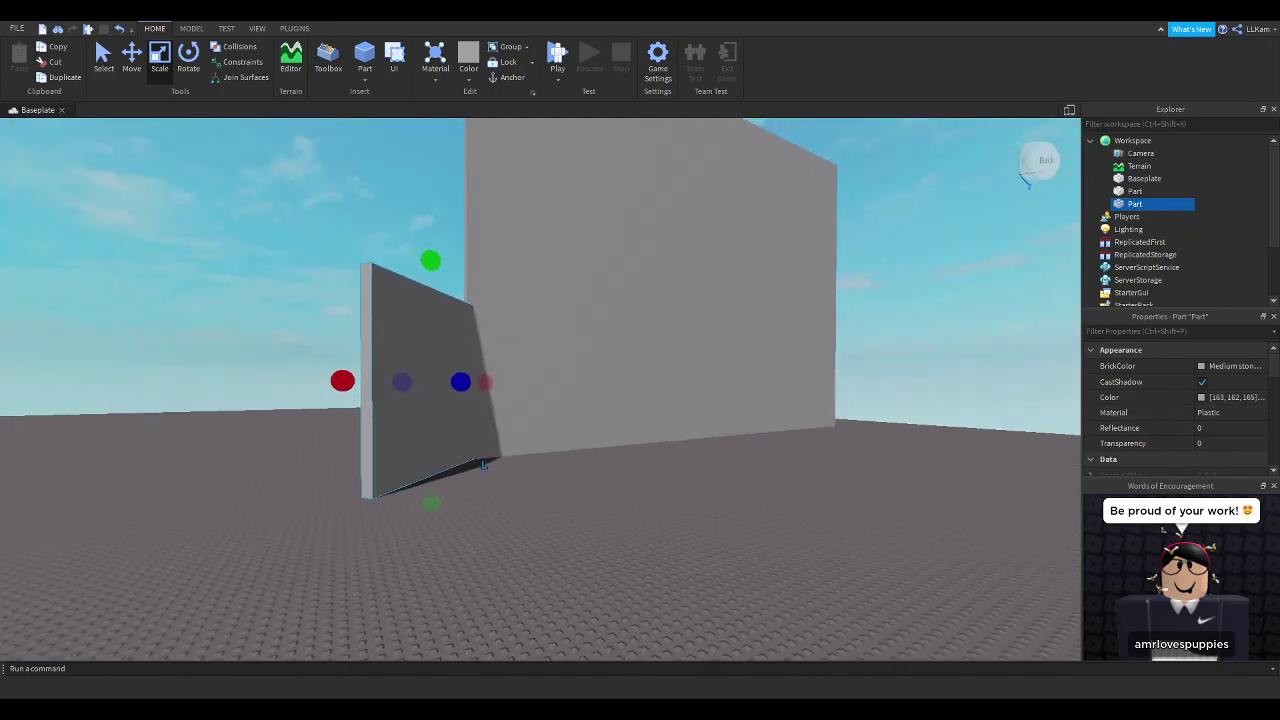
{"action": "mouse_move", "coordinate": [868, 450]}
{"action": "right_mouse_down"}
{"action": "mouse_move", "coordinate": [868, 461]}
{"action": "mouse_move", "coordinate": [873, 432]}
{"action": "right_mouse_up"}
{"action": "key", "text": "s"}
{"action": "key", "text": "a"}
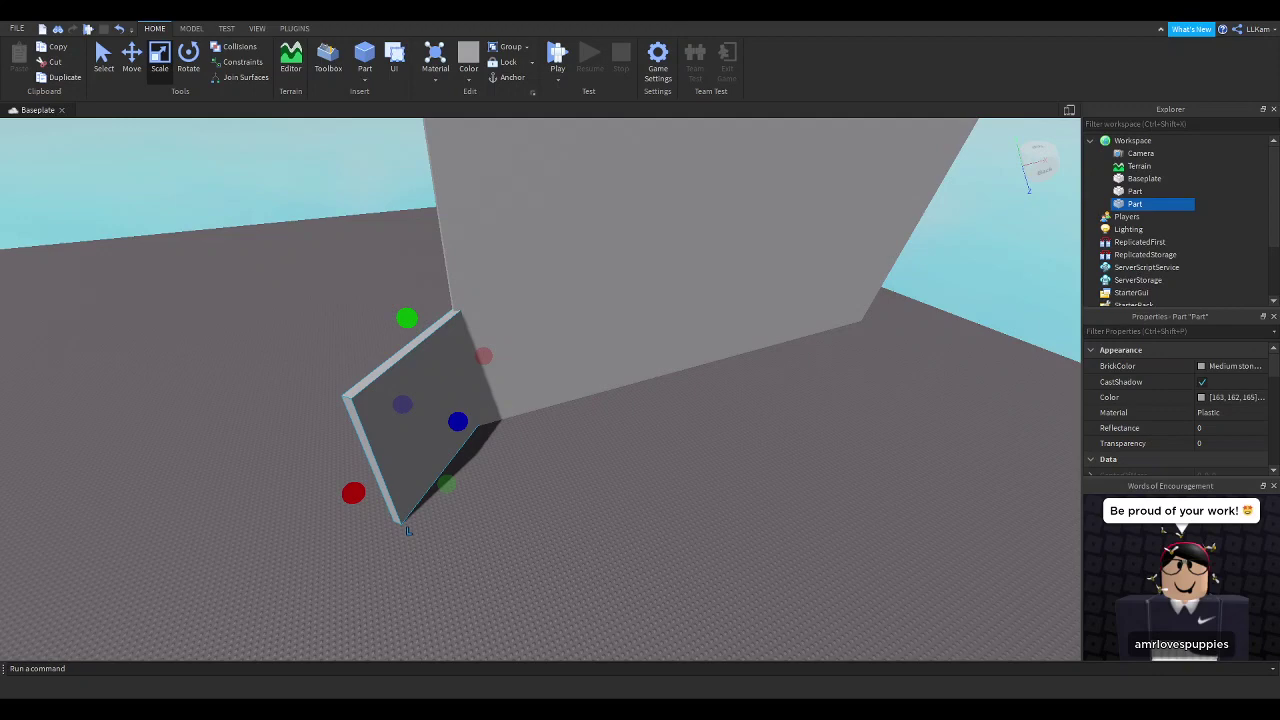
{"action": "left_click", "coordinate": [530, 221]}
{"action": "key", "text": "f"}
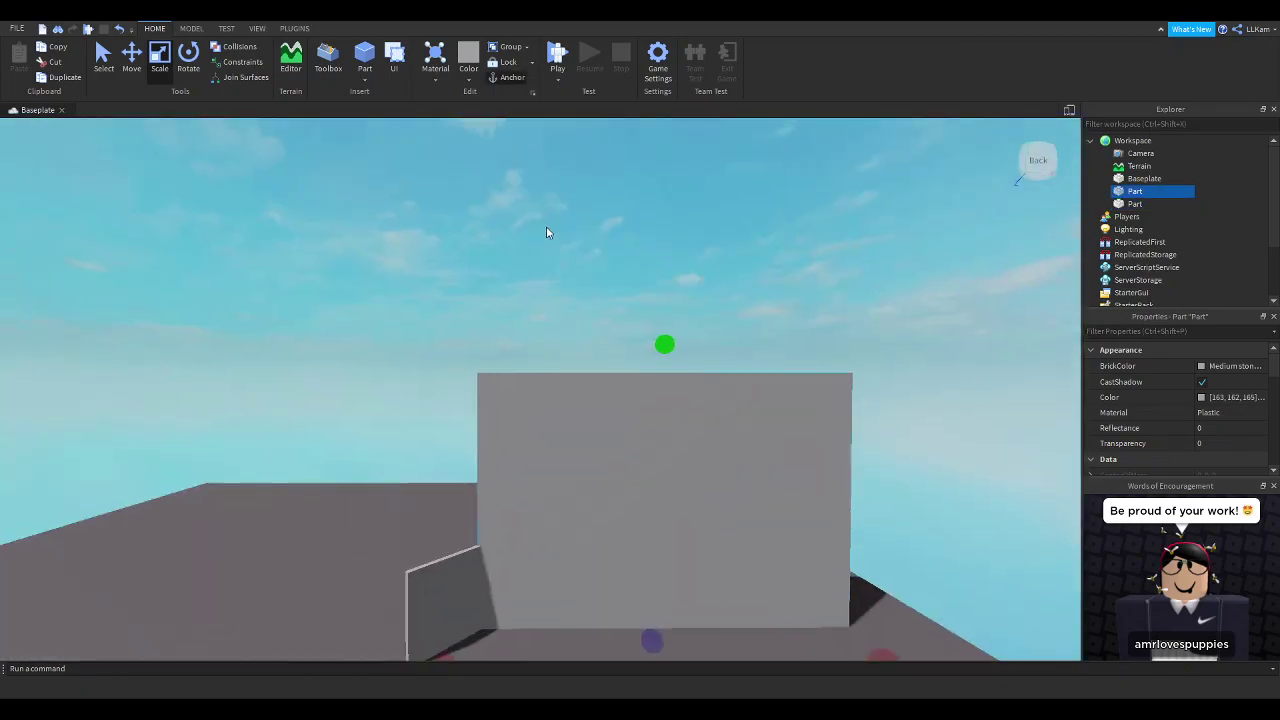
{"action": "left_click_drag", "start_coordinate": [418, 243], "coordinate": [616, 276]}
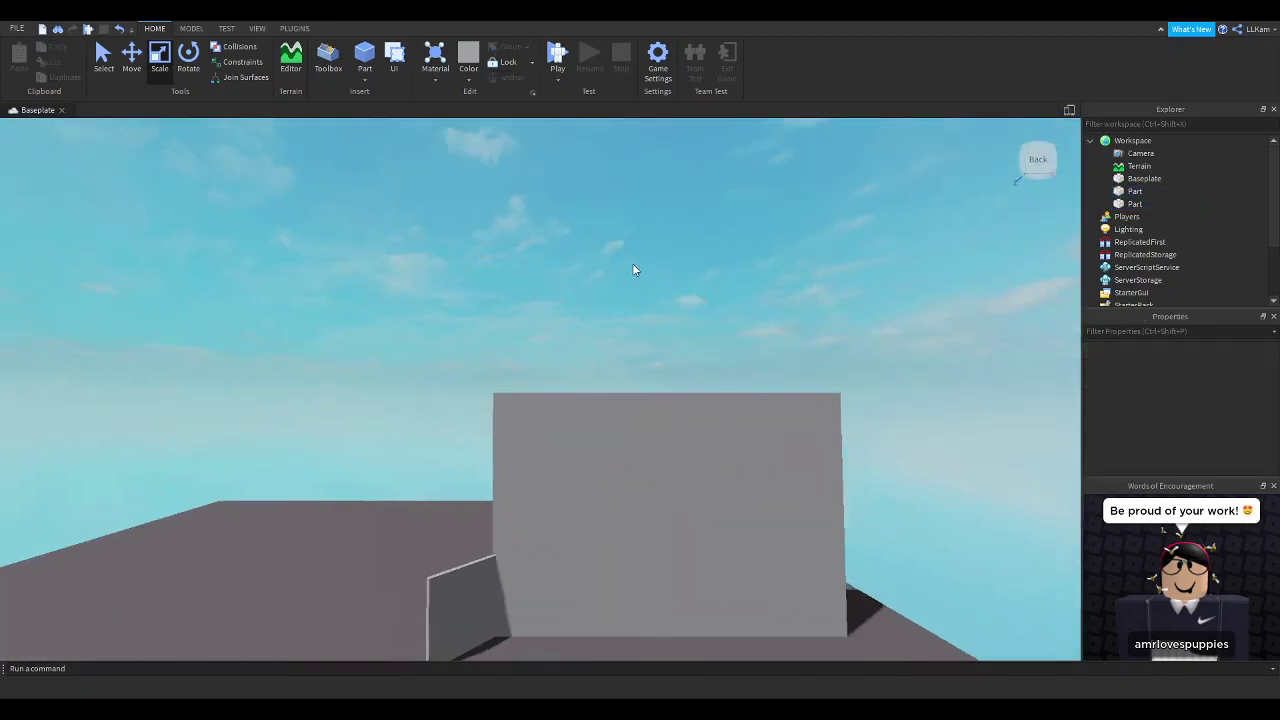
{"action": "right_click_drag", "start_coordinate": [498, 255], "coordinate": [8, 274]}
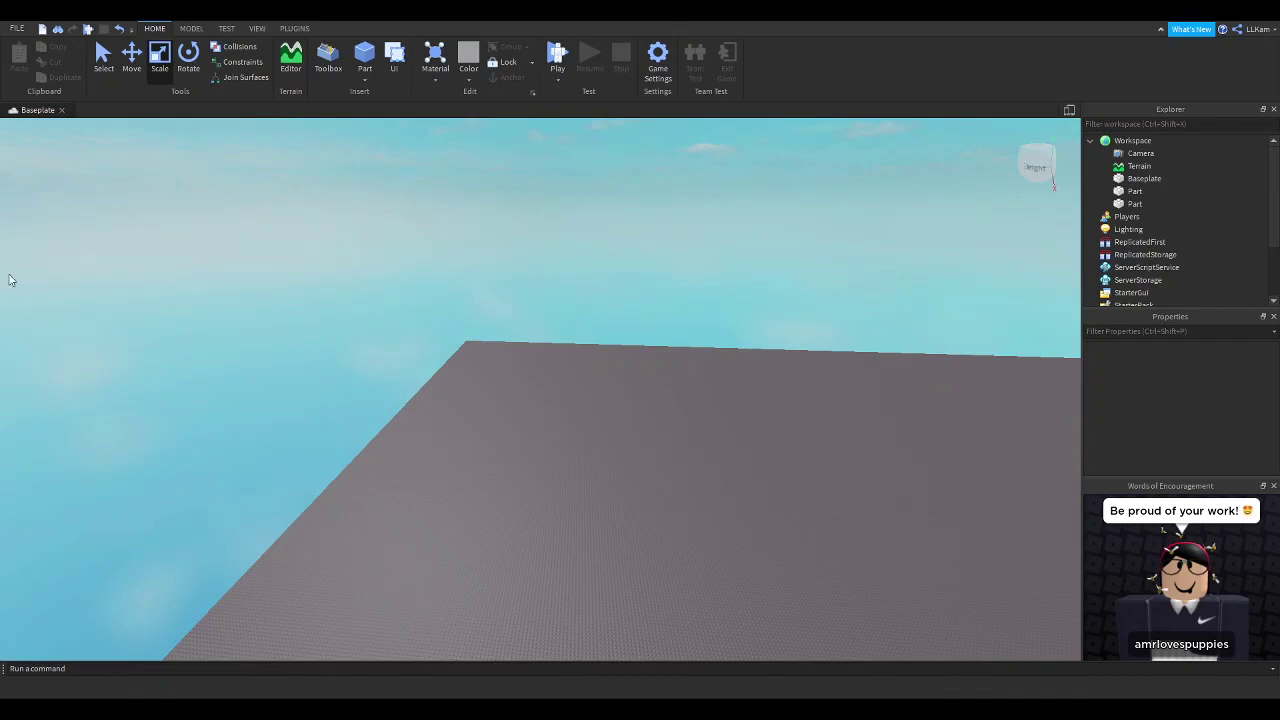
{"action": "left_click", "coordinate": [326, 58]}
{"action": "left_click", "coordinate": [326, 58]}
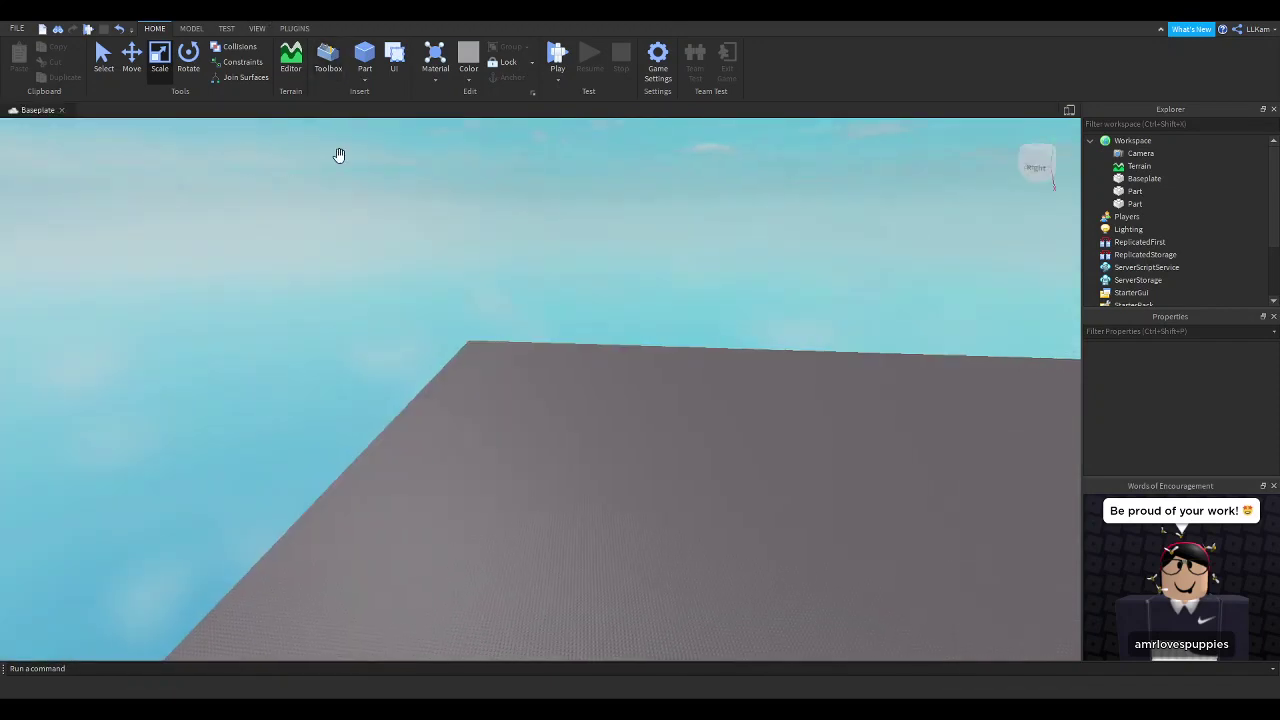
{"action": "right_click_drag", "start_coordinate": [339, 155], "coordinate": [287, 155]}
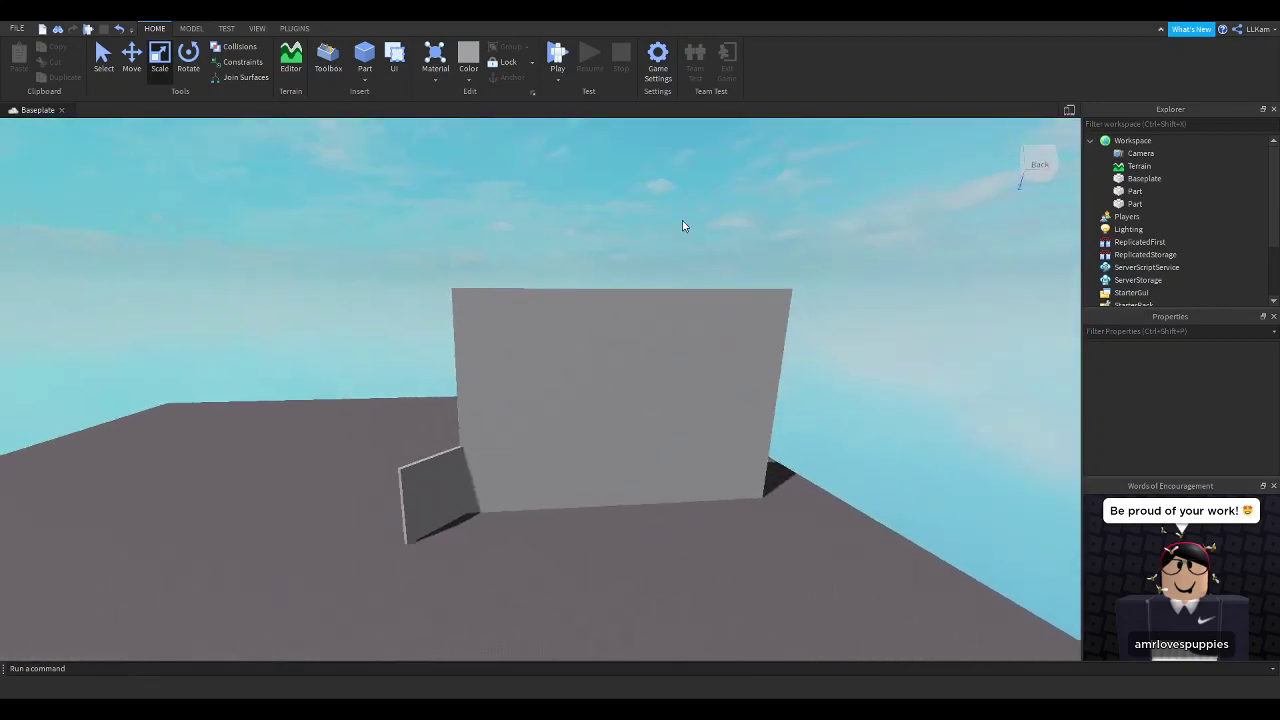
{"action": "scroll", "coordinate": [683, 221], "scroll_direction": "up", "scroll_amount": 1}
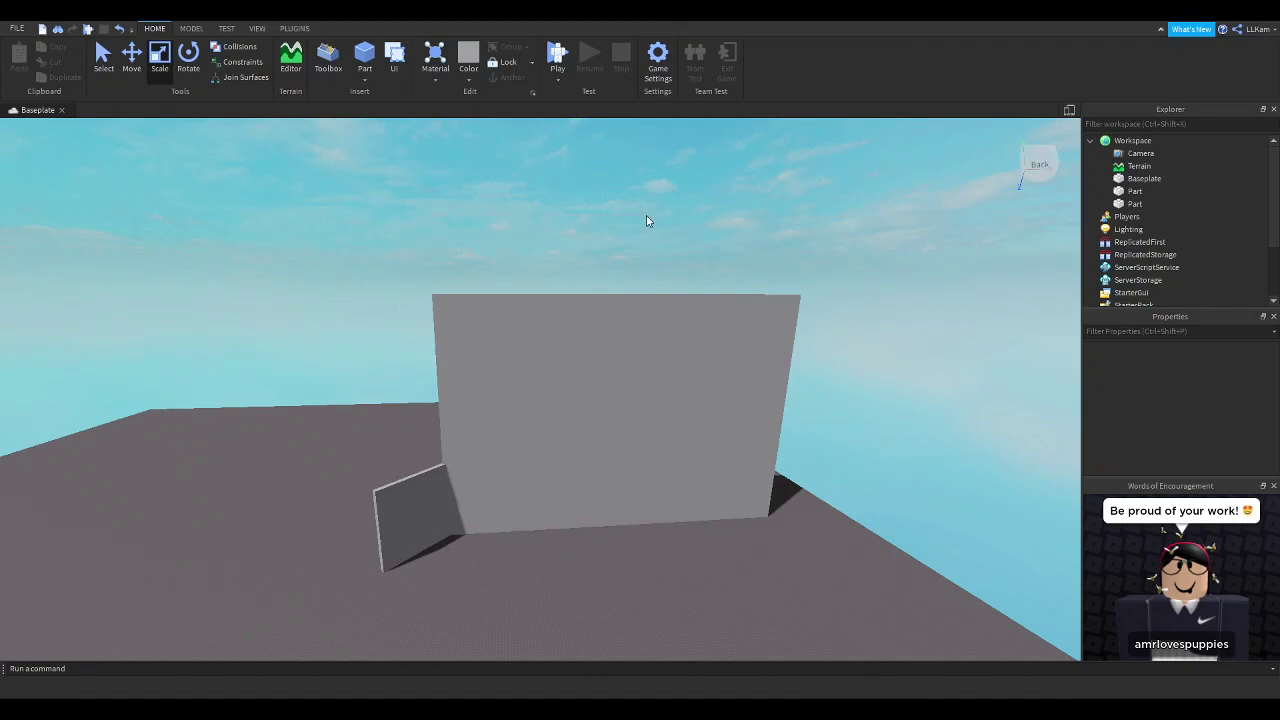